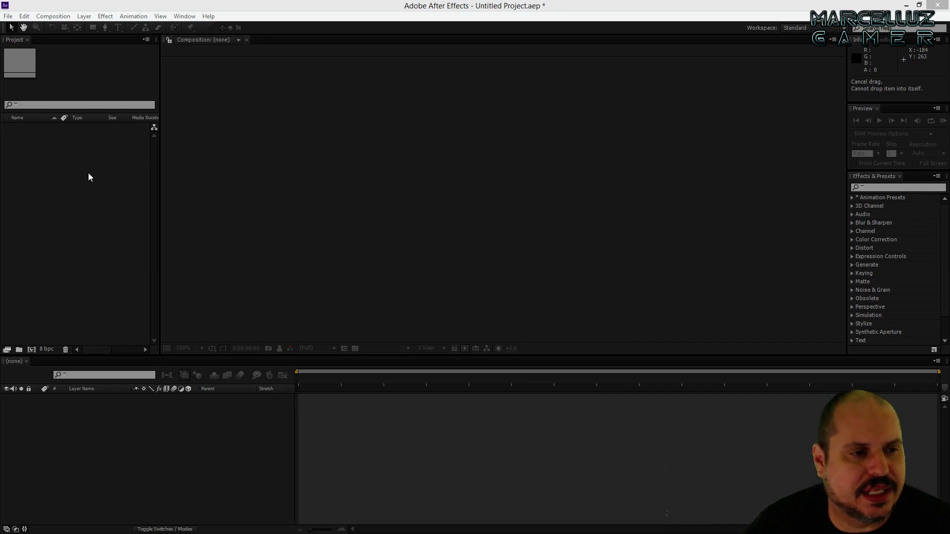
Choose Rio Pao de Acucar HD.avi from the Videos folder in the Import File dialog.
double_click(89, 196)
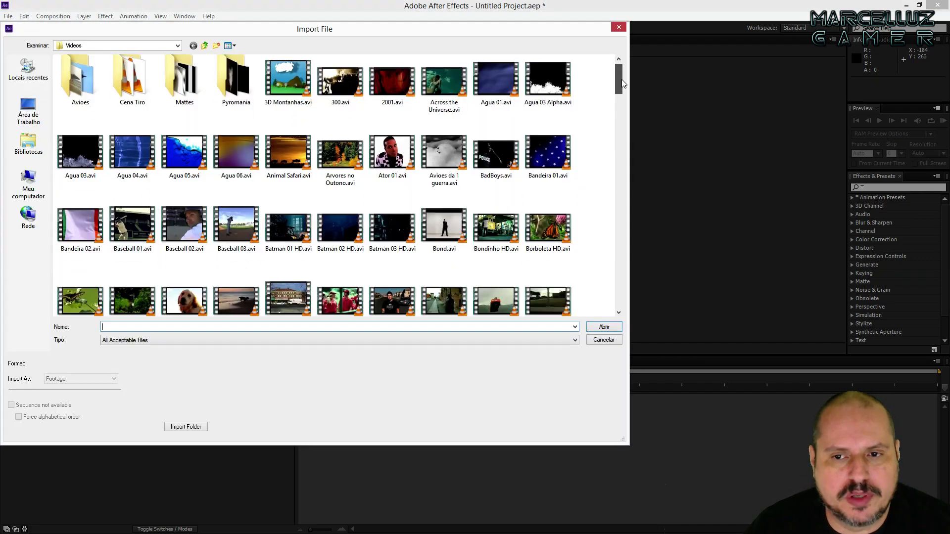
drag(622, 83, 580, 249)
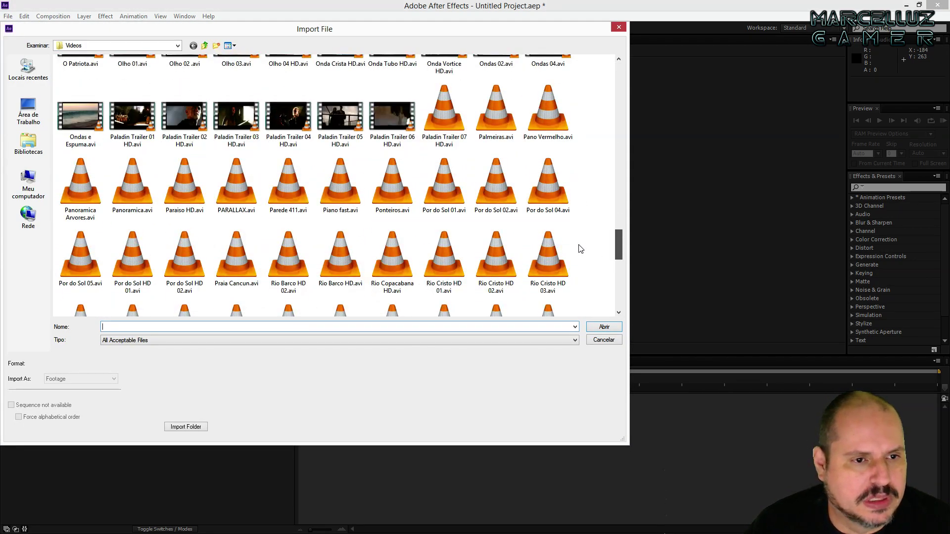
drag(581, 249, 578, 260)
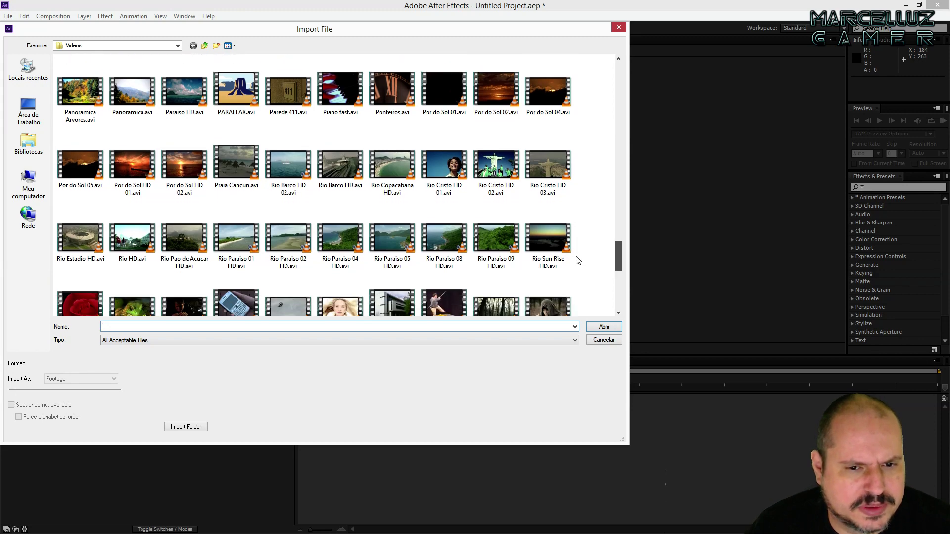
scroll(578, 261, down, 1)
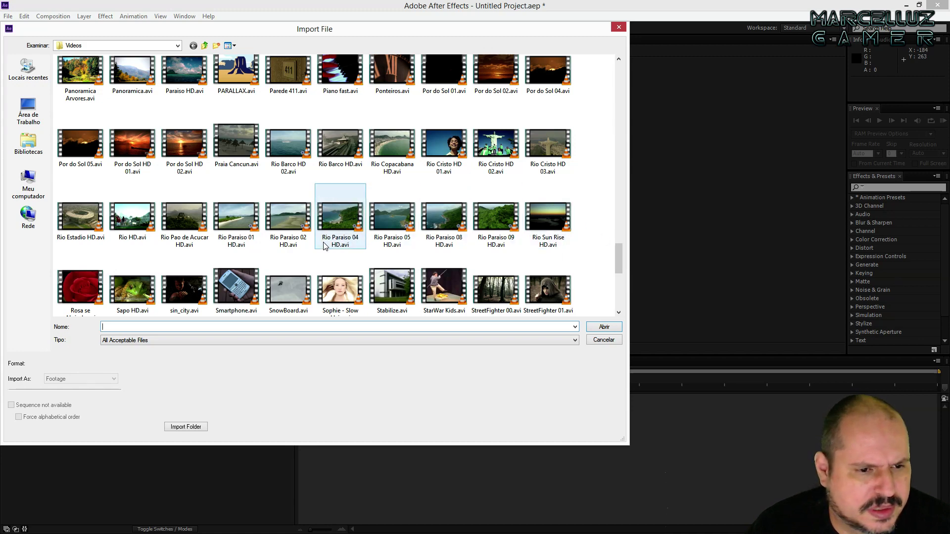
click(187, 220)
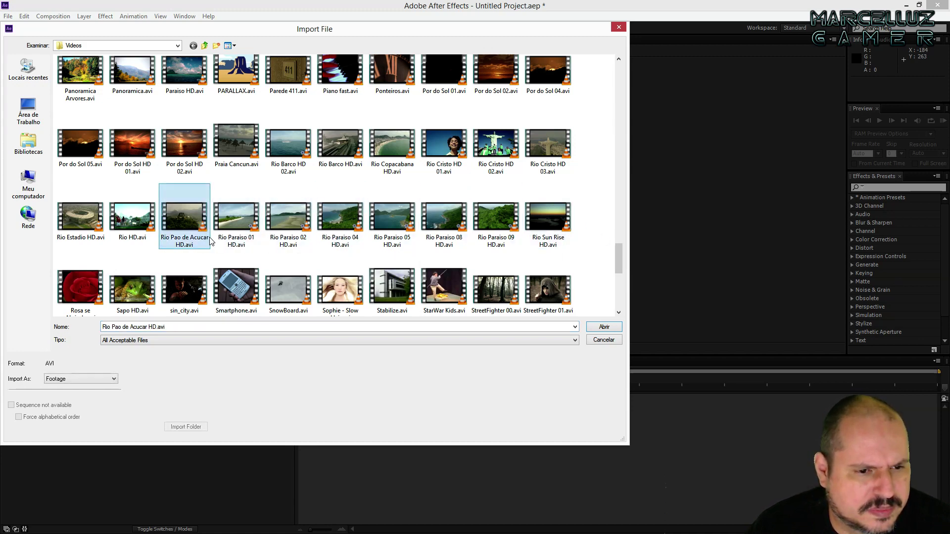
Import the aerial clip, build a composition from it, and select that composition.
double_click(182, 220)
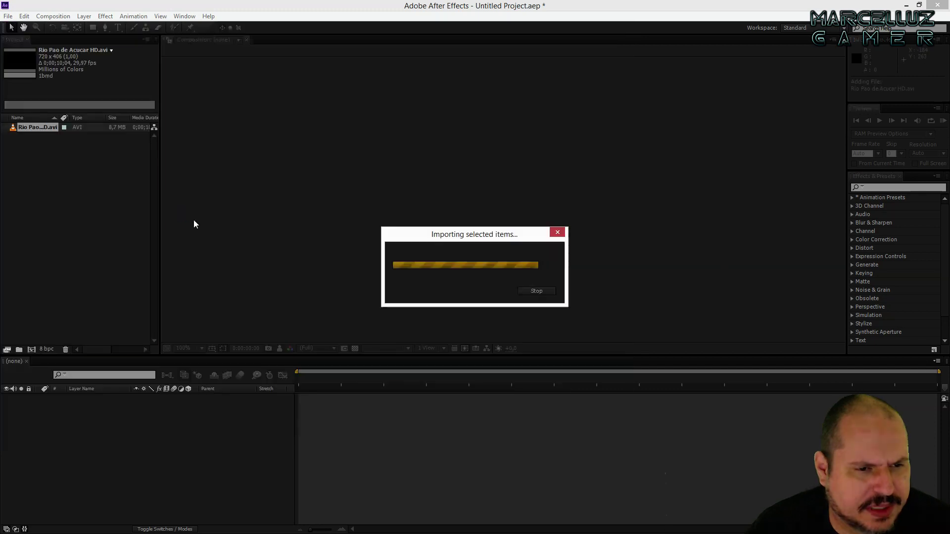
drag(386, 165, 608, 239)
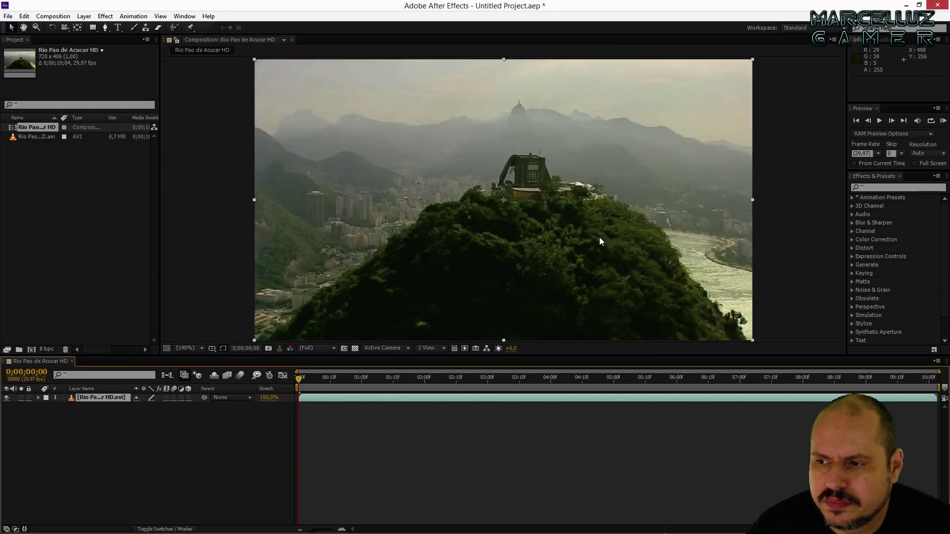
click(28, 155)
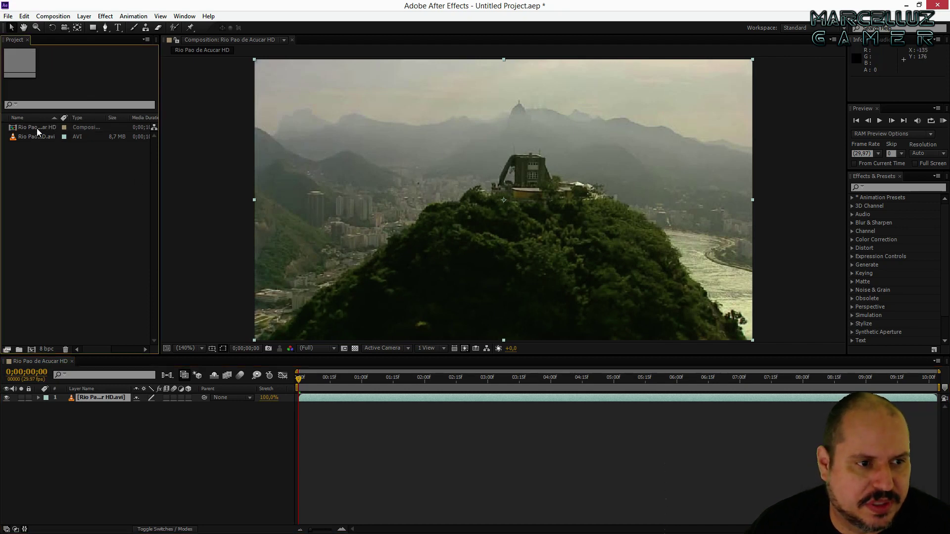
click(86, 126)
Delete the Rio Pao de Acucar HD composition, recreate it from the footage, and scrub its frames.
key(Delete)
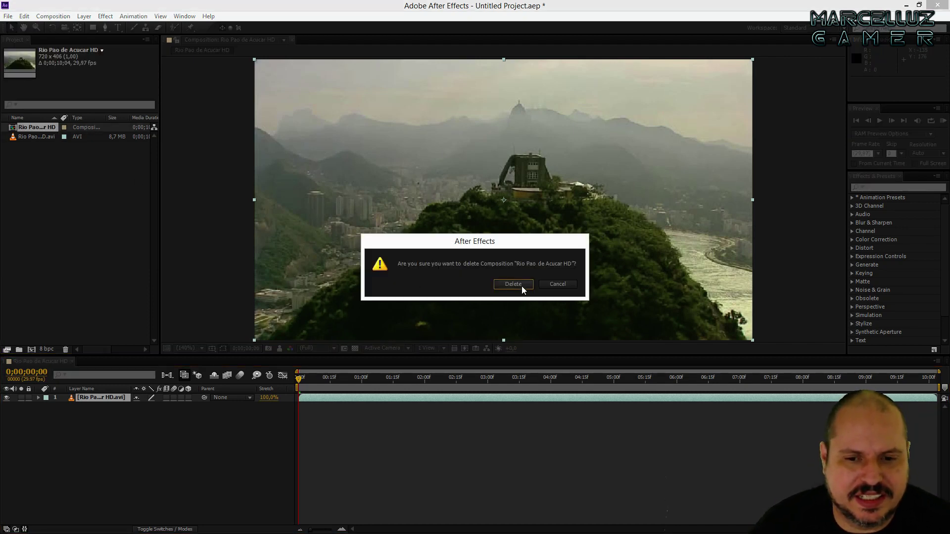
click(522, 290)
mouse_move(28, 130)
mouse_down()
mouse_move(604, 162)
mouse_move(627, 208)
mouse_up()
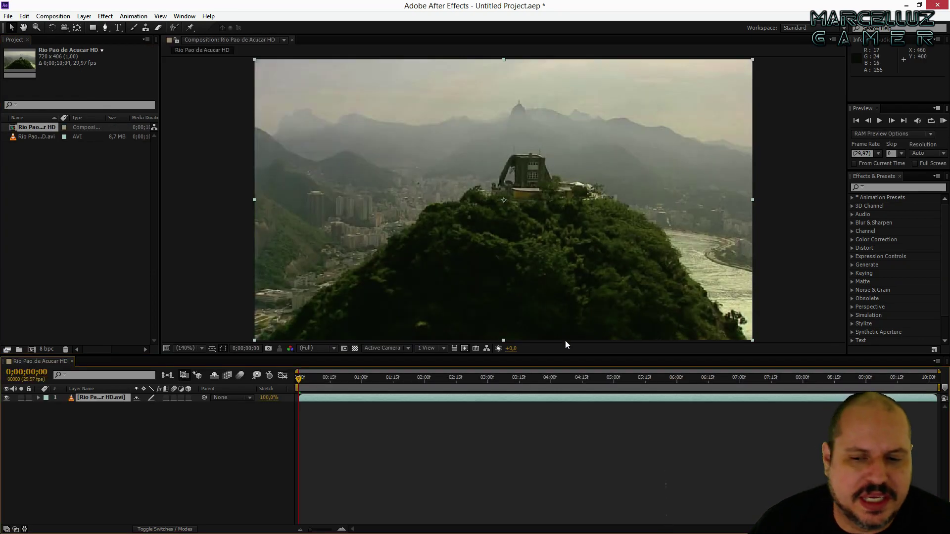
drag(299, 380, 261, 379)
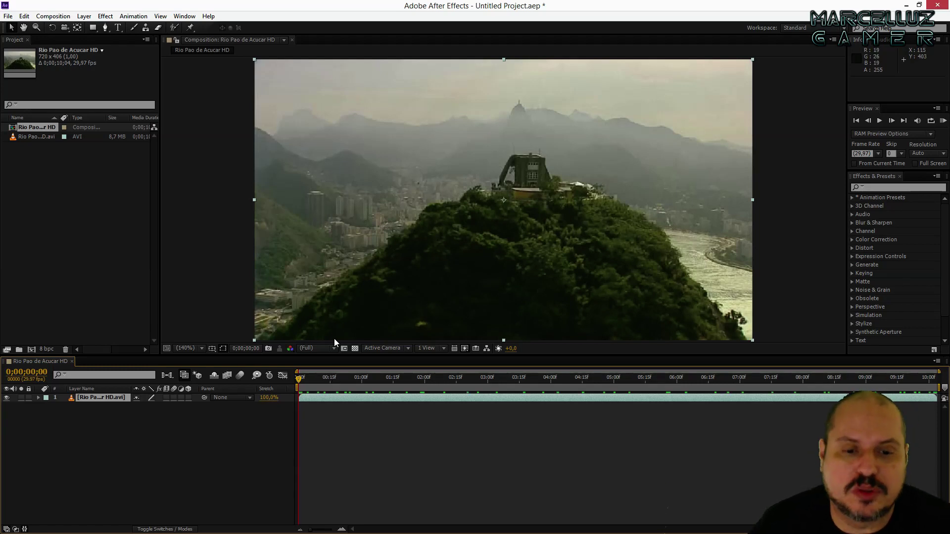
key(KP_0)
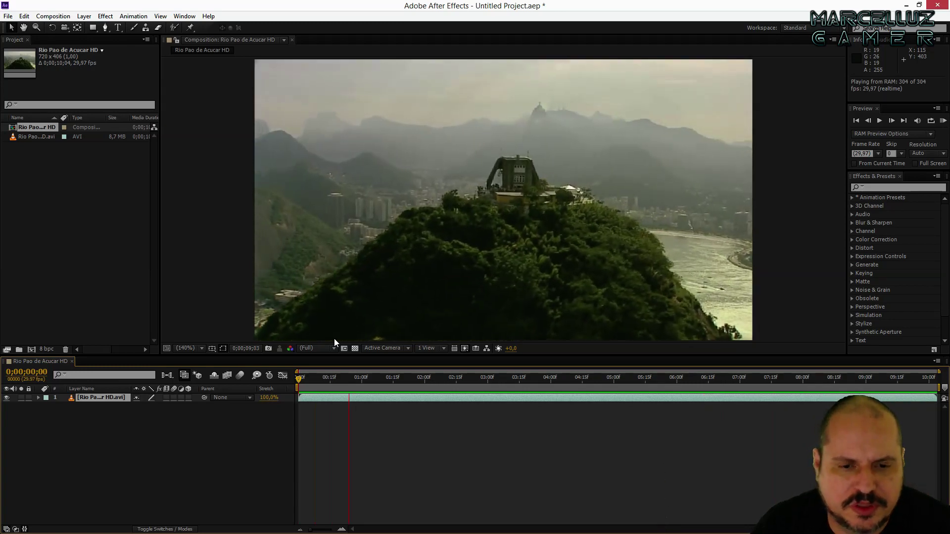
key(space)
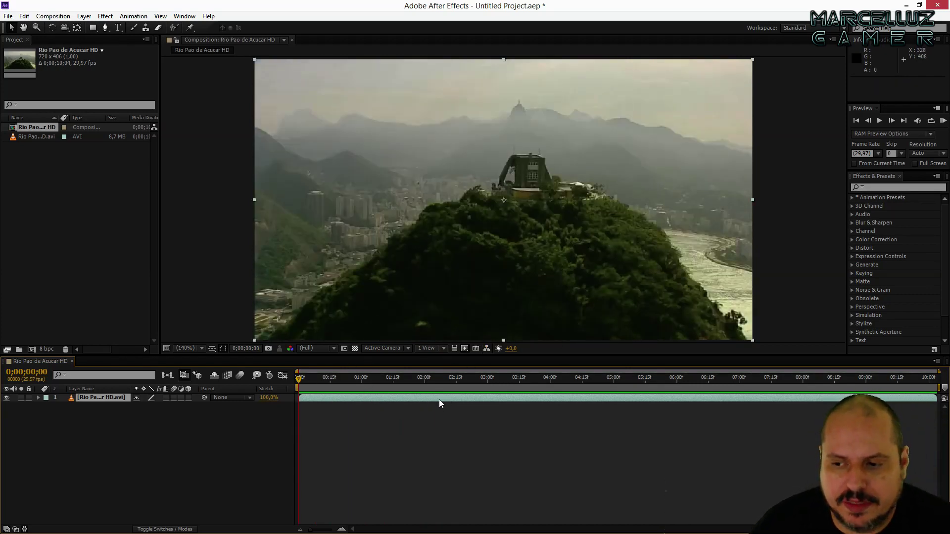
mouse_move(299, 381)
mouse_down()
mouse_move(935, 380)
mouse_move(299, 380)
mouse_up()
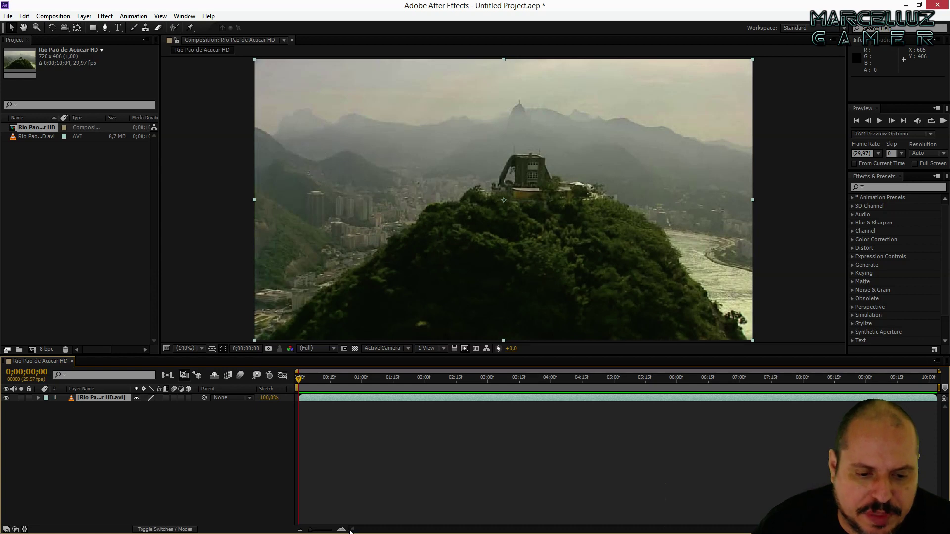
click(343, 531)
click(342, 531)
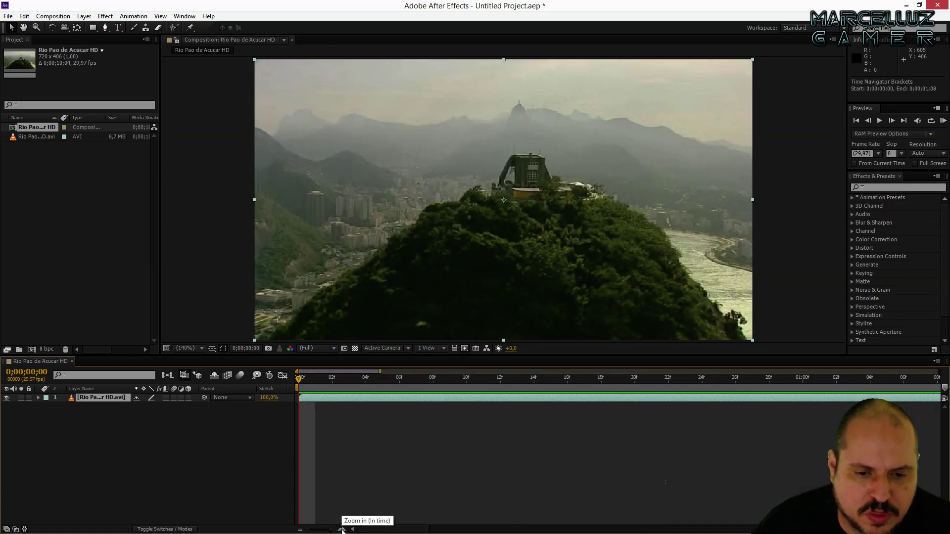
click(301, 530)
click(300, 530)
click(300, 531)
click(300, 530)
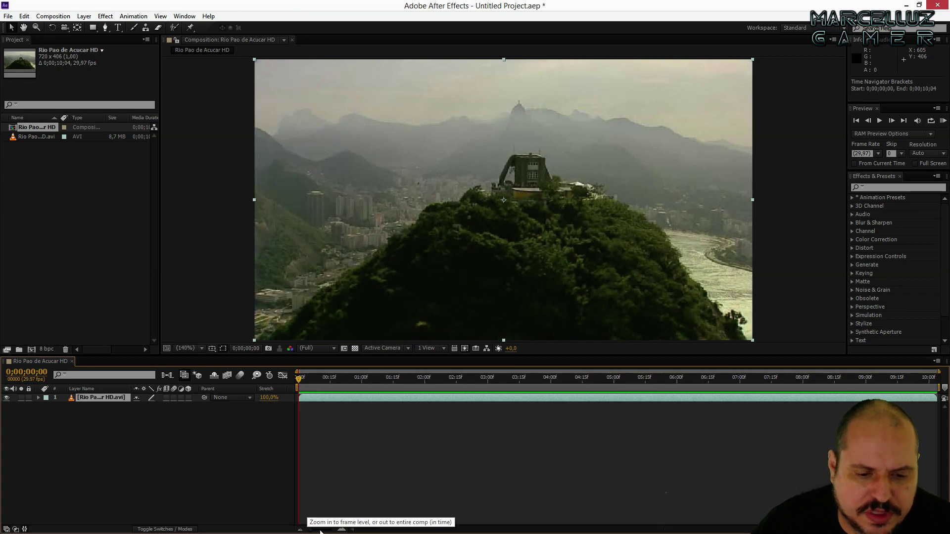
click(342, 530)
click(342, 530)
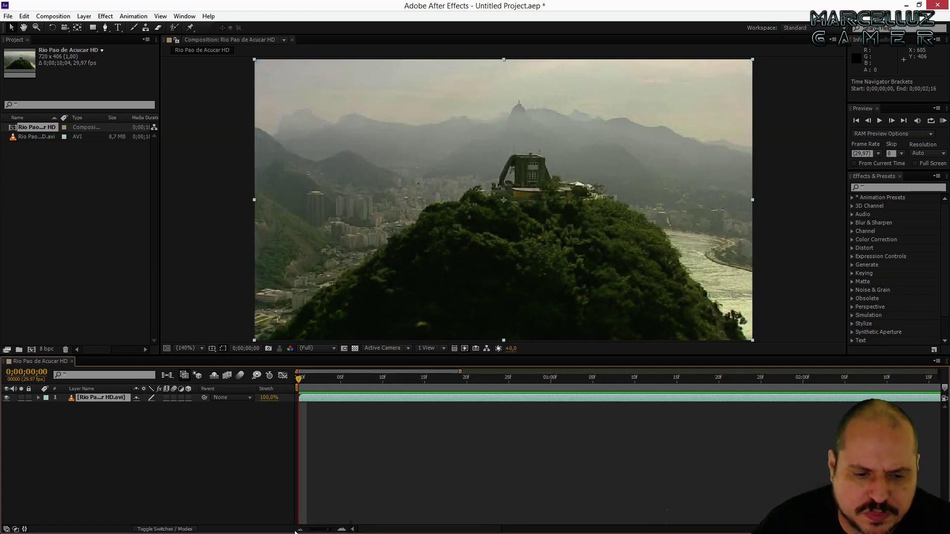
mouse_move(331, 531)
mouse_down()
mouse_move(309, 531)
mouse_move(334, 531)
mouse_move(322, 531)
mouse_up()
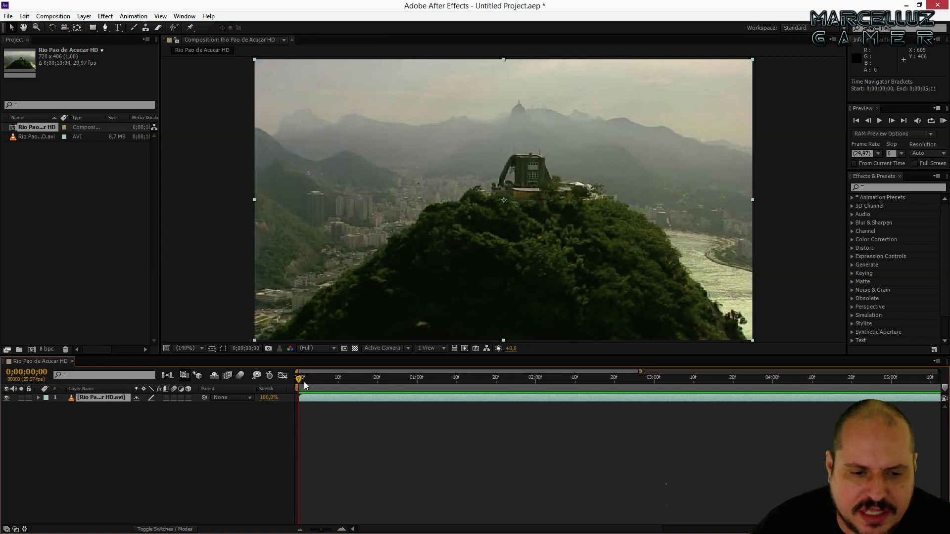
mouse_move(304, 386)
mouse_down()
mouse_move(749, 387)
mouse_move(662, 397)
mouse_up()
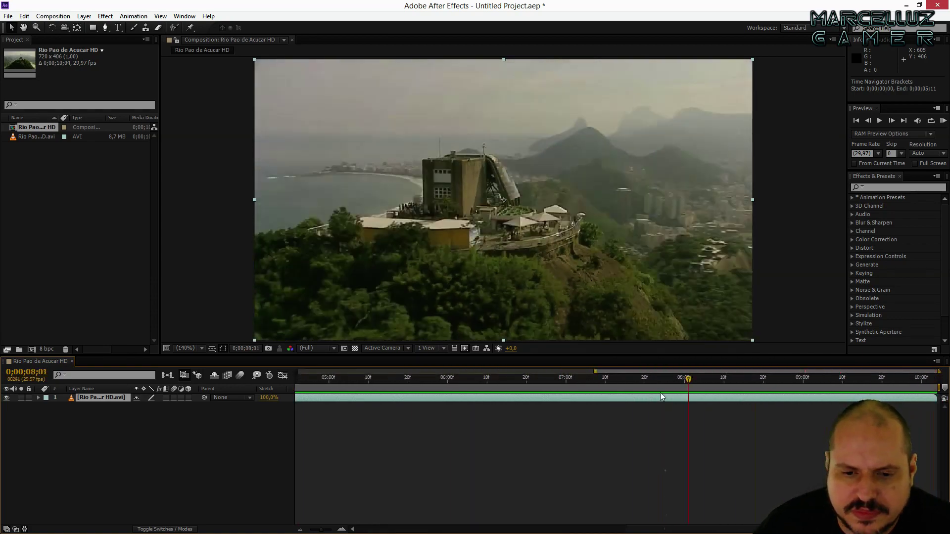
key(Home)
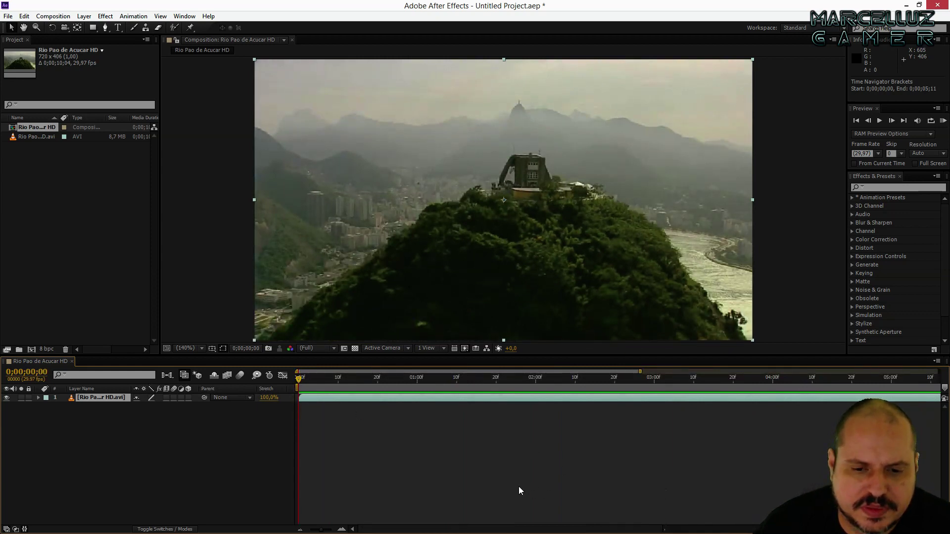
key(space)
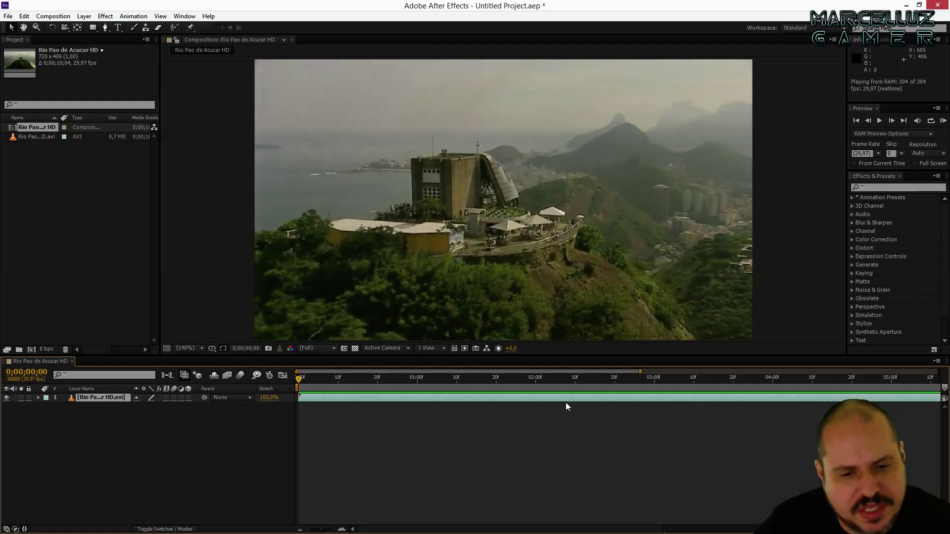
key(space)
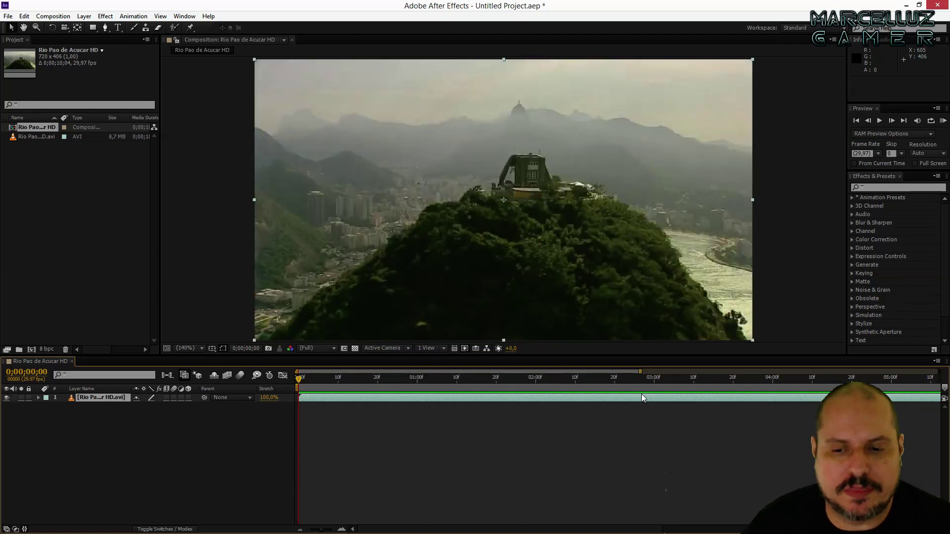
drag(641, 371, 939, 371)
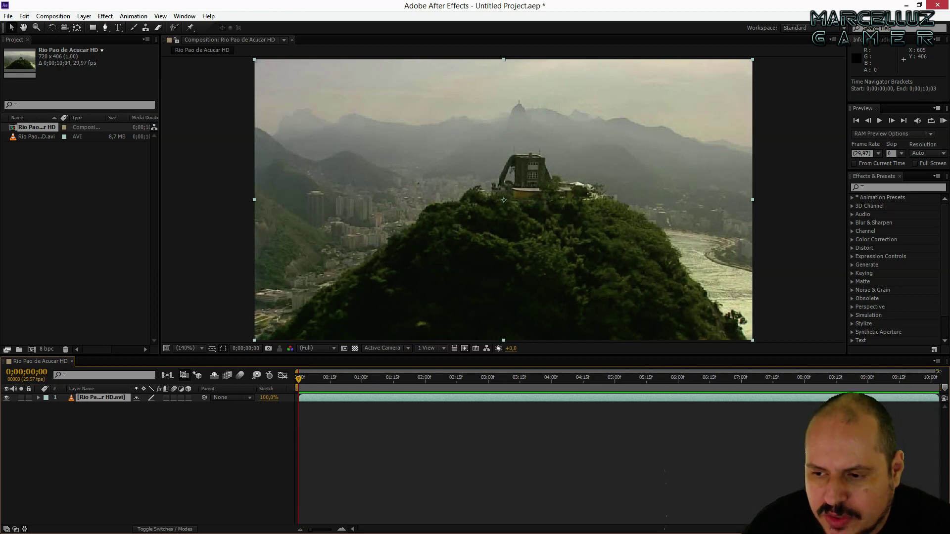
Narrow the visible timeline range to roughly 2–5 seconds, then shift and widen it.
drag(939, 372, 573, 372)
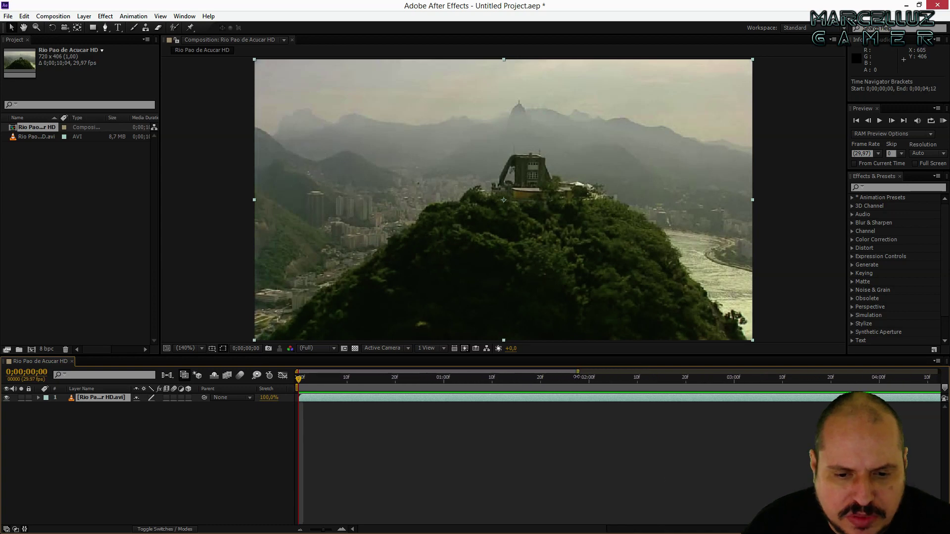
drag(299, 372, 441, 371)
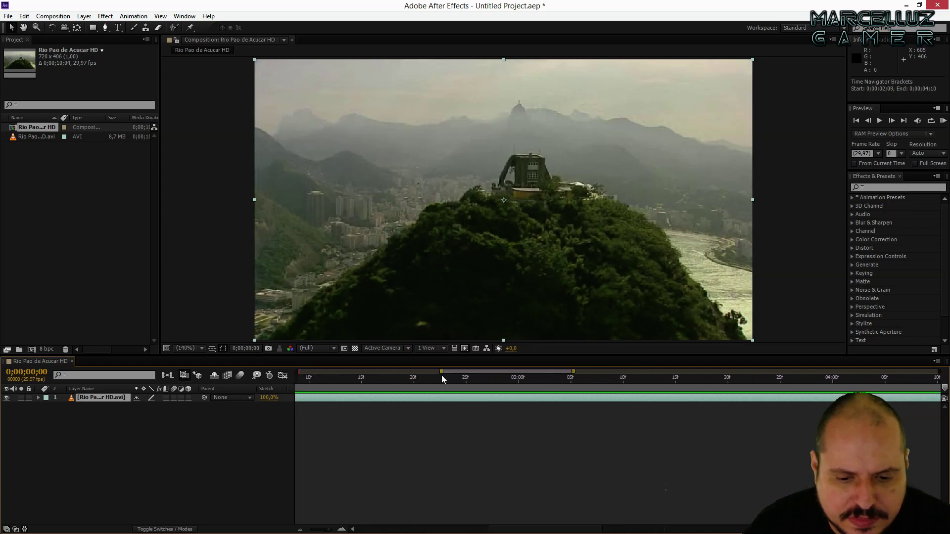
mouse_move(544, 528)
mouse_down()
mouse_move(910, 529)
mouse_move(340, 388)
mouse_move(865, 378)
mouse_move(325, 376)
mouse_up()
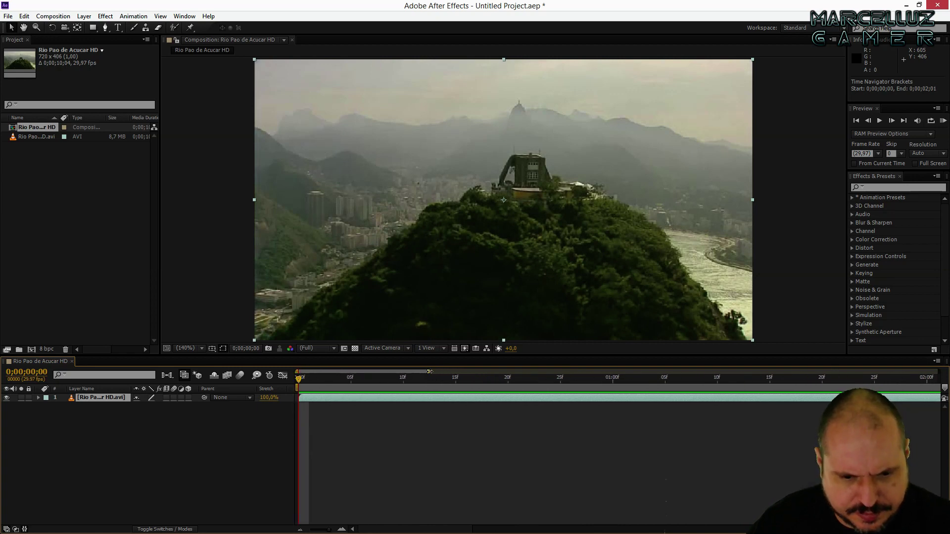
drag(429, 371, 544, 373)
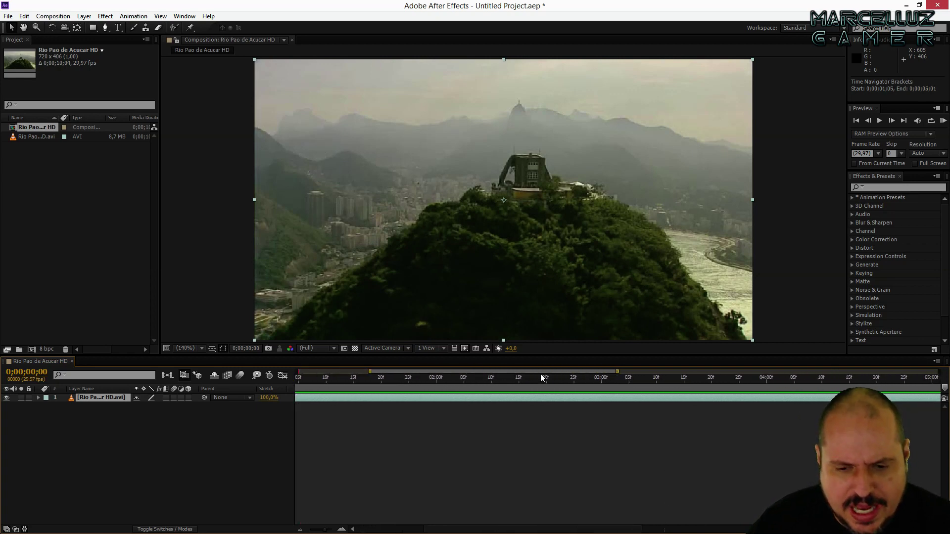
mouse_move(468, 373)
mouse_down()
mouse_move(826, 379)
mouse_move(475, 379)
mouse_up()
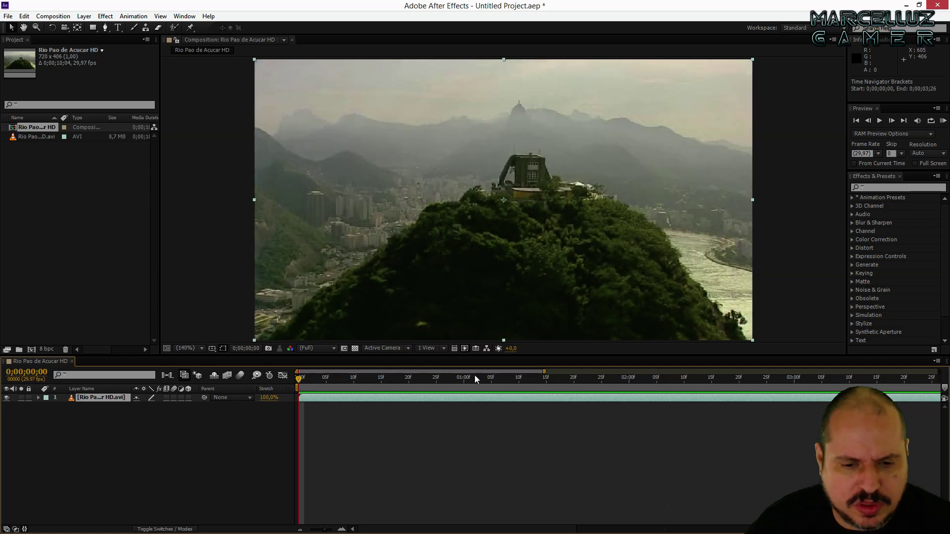
mouse_move(543, 372)
mouse_down()
mouse_move(705, 371)
mouse_move(469, 372)
mouse_up()
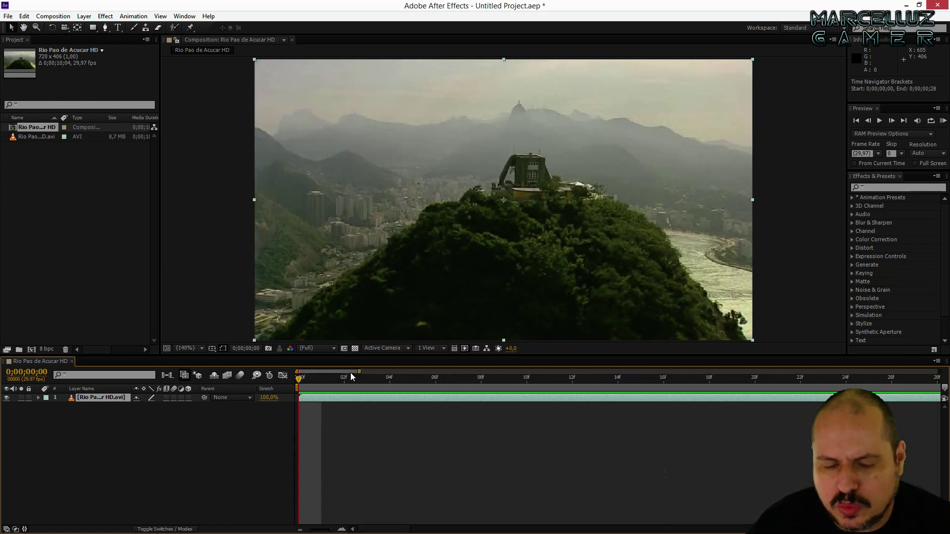
Zoom the timeline in to individual frames and back out to the full 10 seconds.
key(equal)
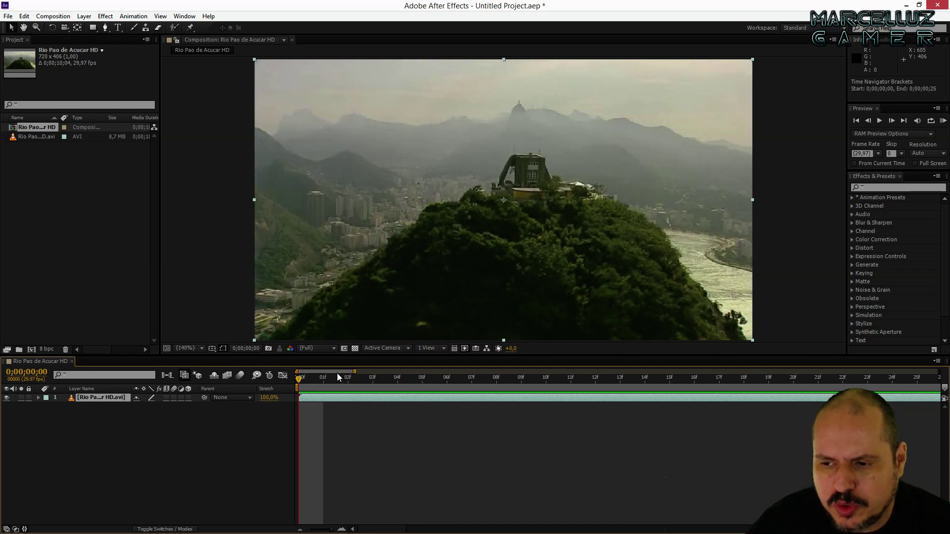
key(semicolon)
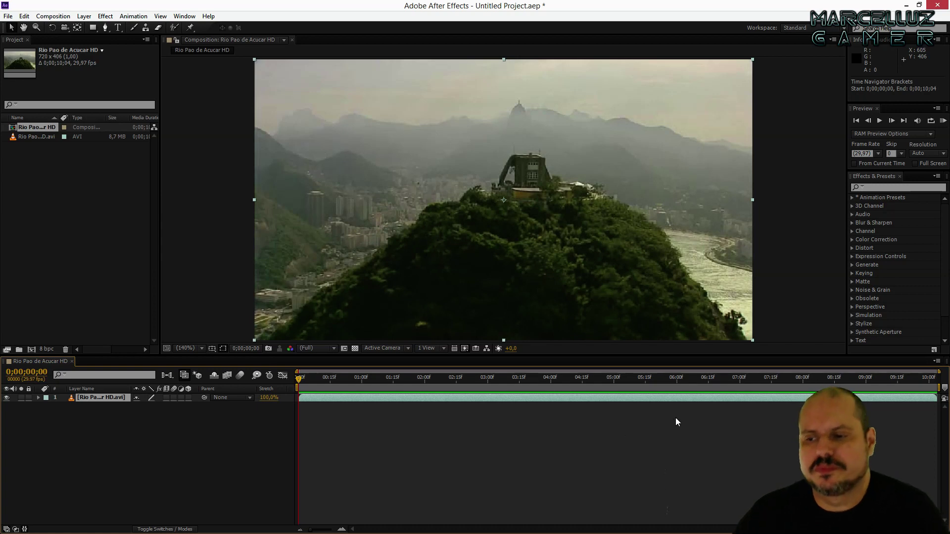
key(semicolon)
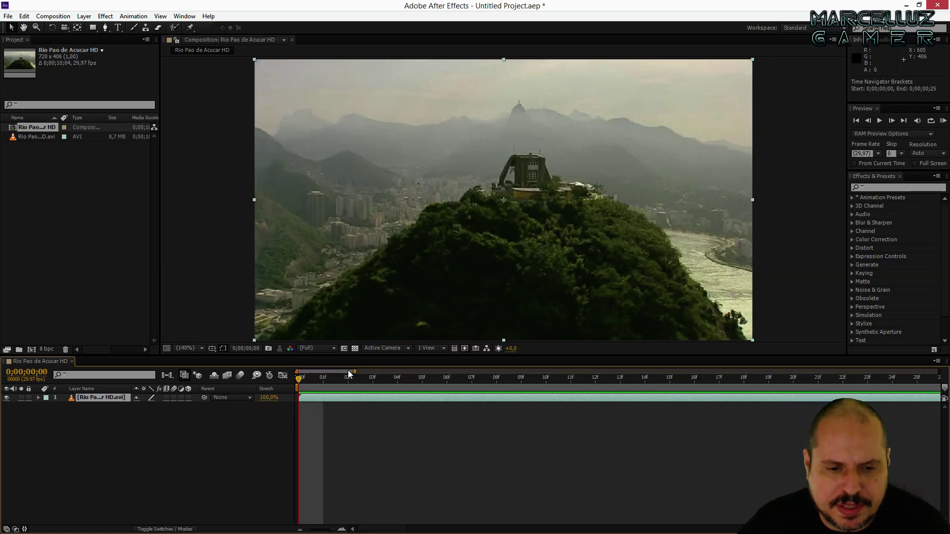
key(semicolon)
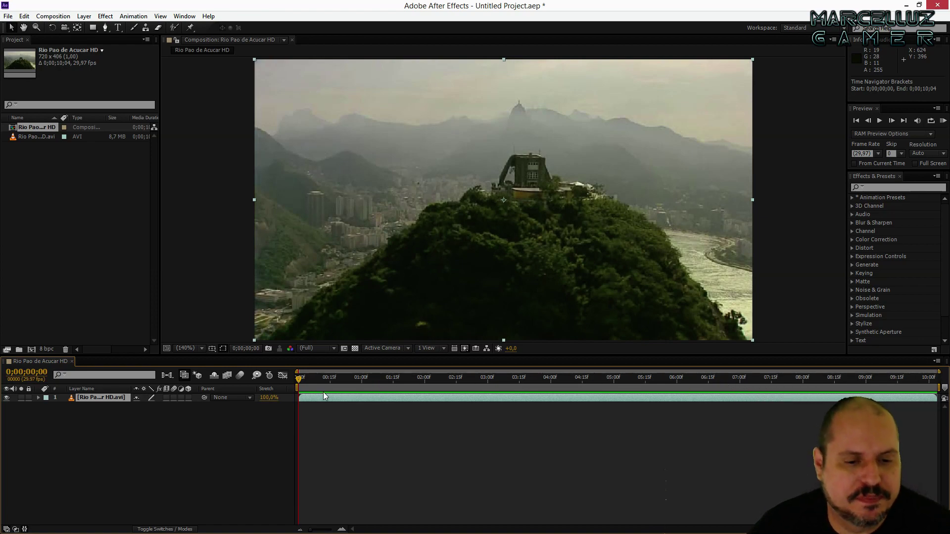
Scrub the clip to about 6 seconds and back to the start, then stop the preview.
drag(304, 380, 726, 380)
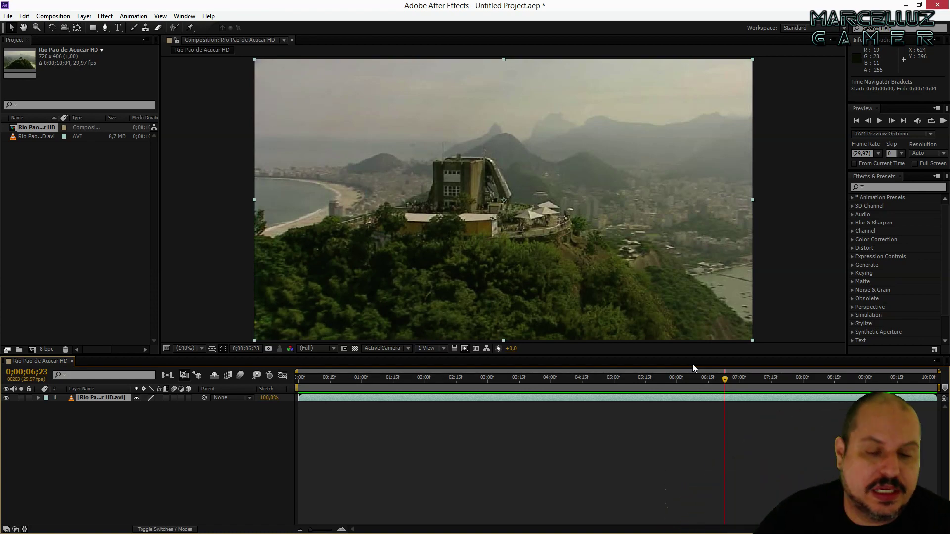
drag(634, 379, 292, 387)
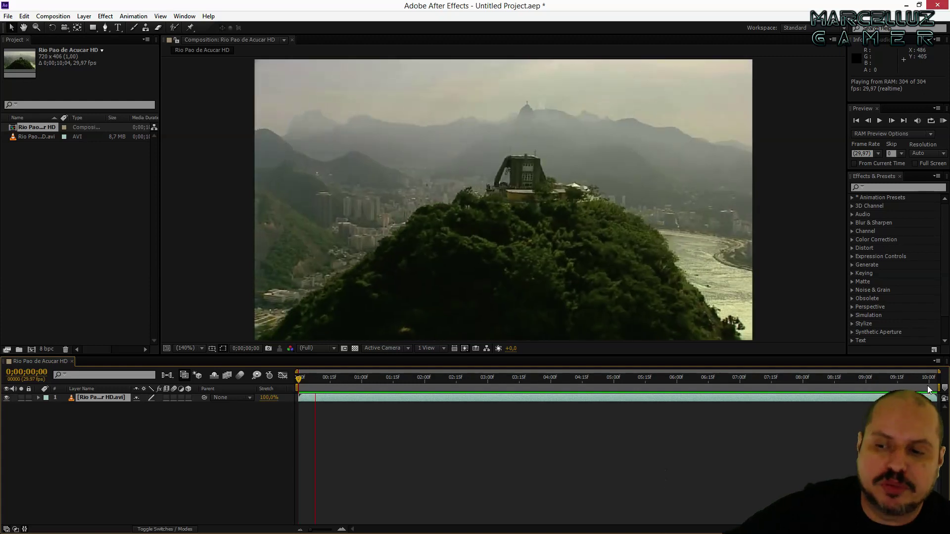
key(space)
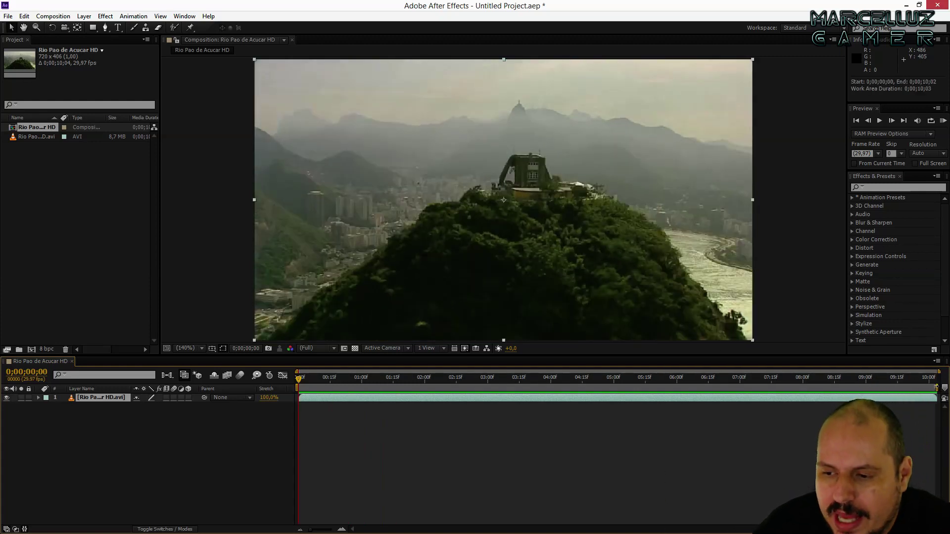
Set the work area to about 3;02–6;14 and RAM-preview just that stretch.
drag(936, 388, 550, 388)
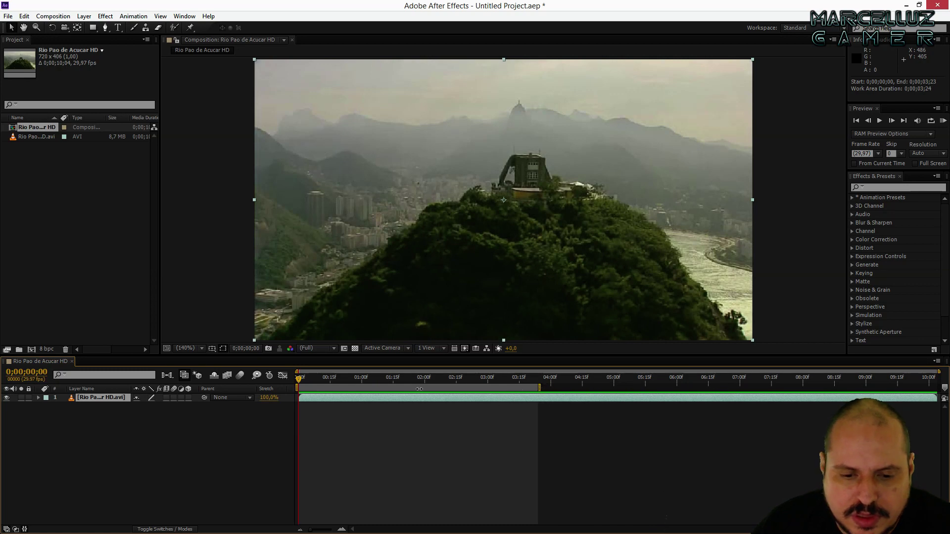
drag(407, 388, 630, 395)
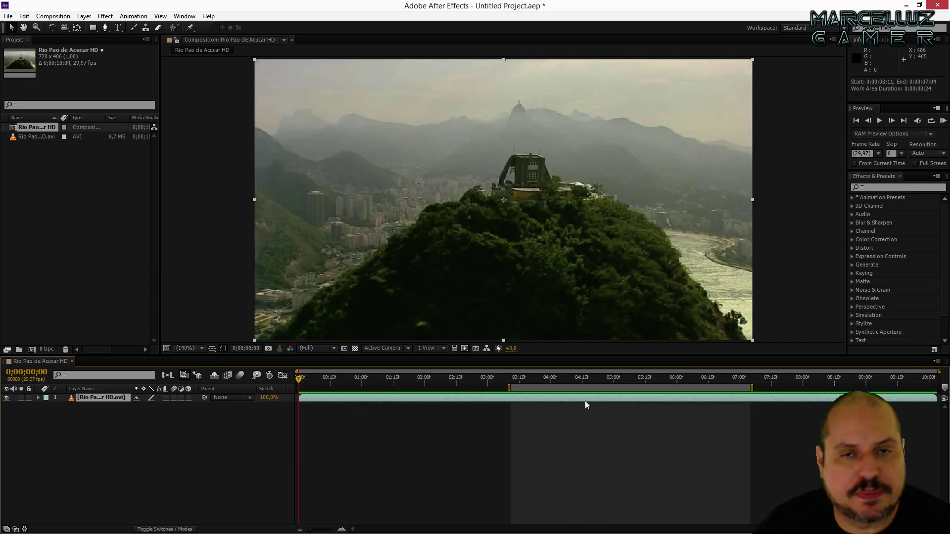
drag(508, 388, 441, 381)
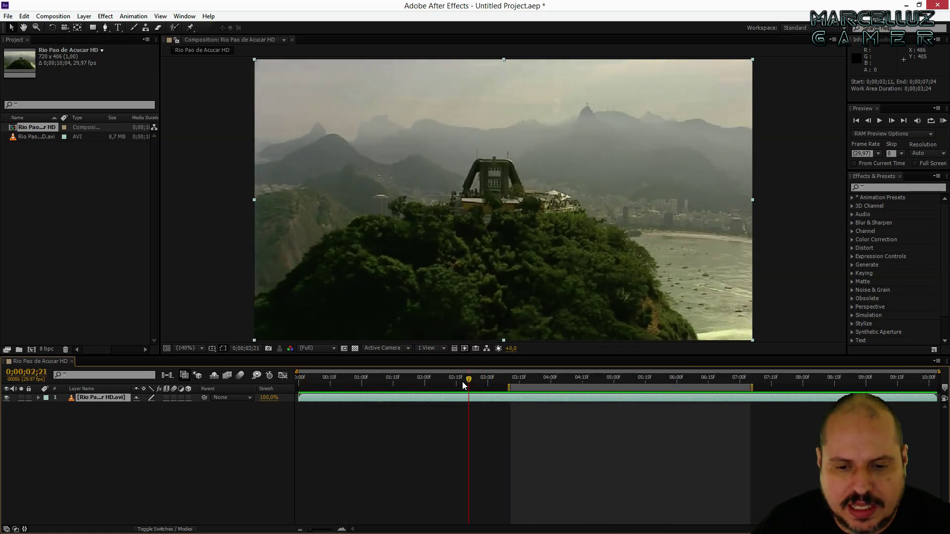
mouse_move(521, 388)
mouse_down()
mouse_move(487, 389)
mouse_move(517, 388)
mouse_up()
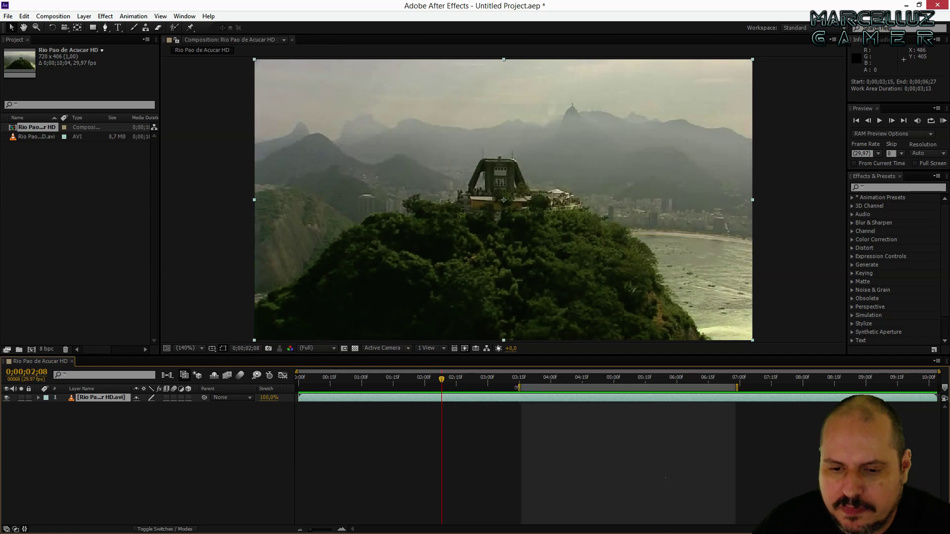
drag(645, 389, 623, 390)
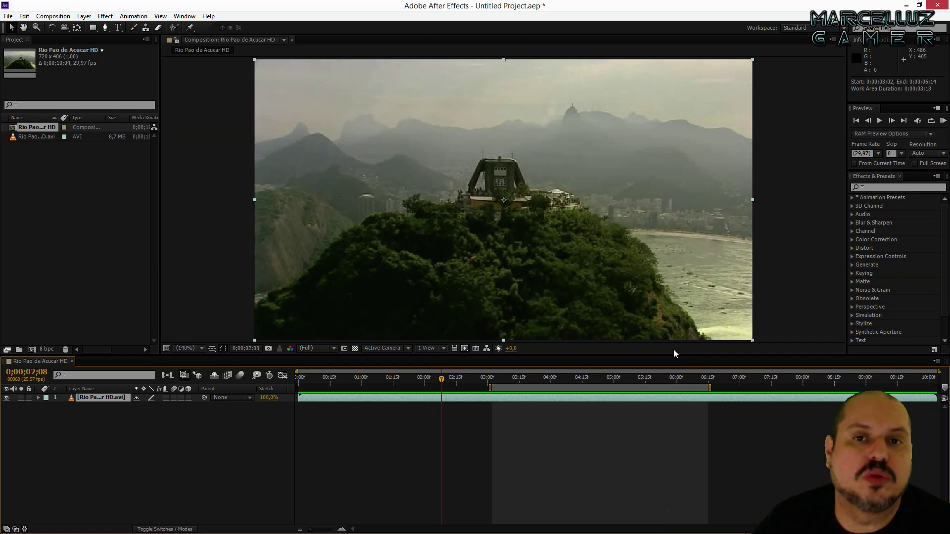
key(KP_0)
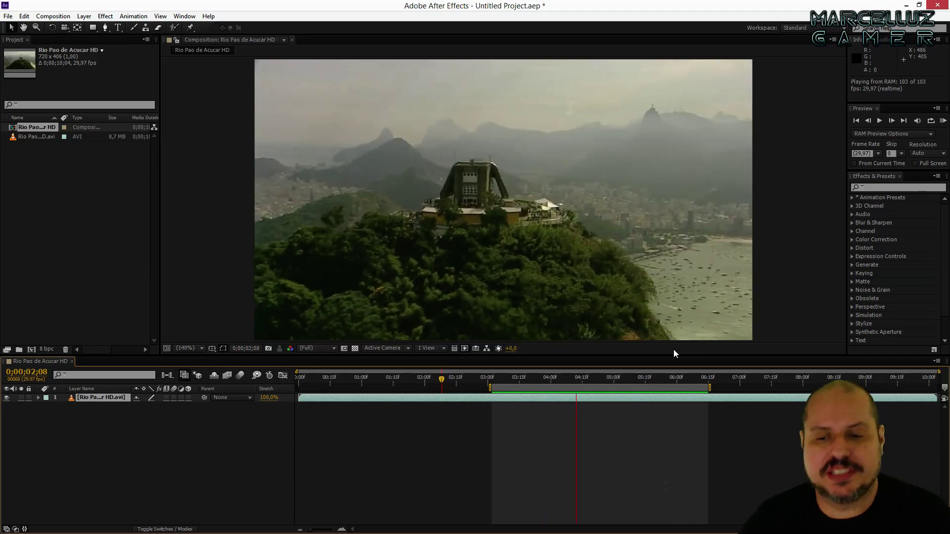
key(space)
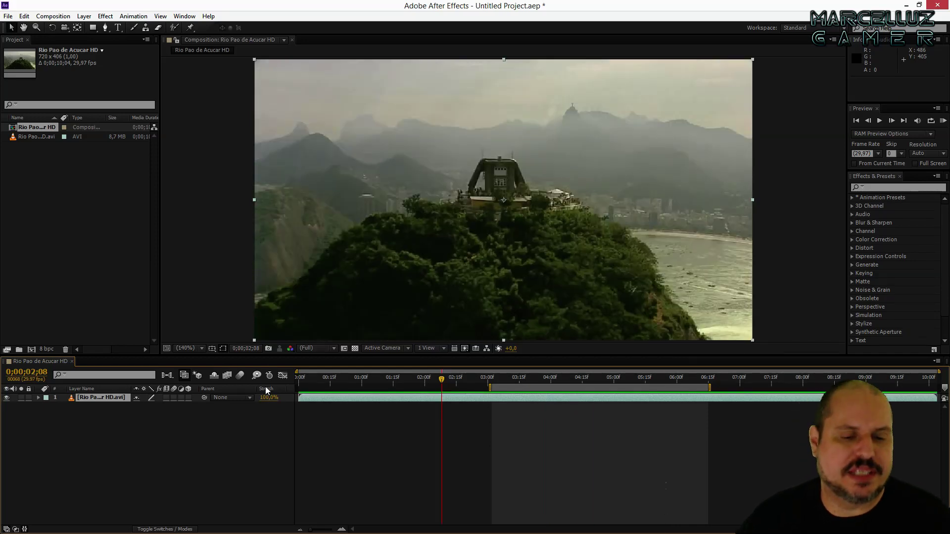
Slide the work area to about 5–9 seconds, trim its start to 6;29, and RAM-preview it.
drag(411, 388, 429, 389)
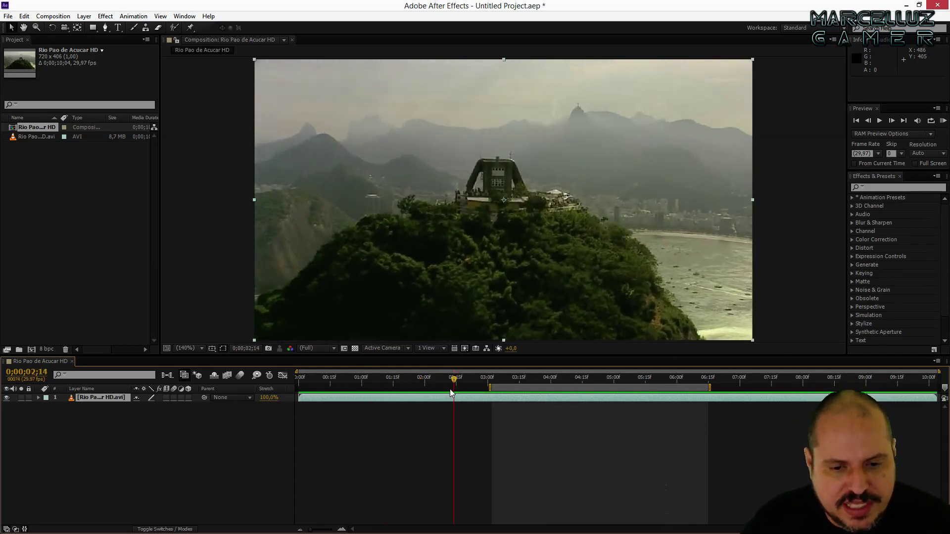
drag(544, 387, 693, 387)
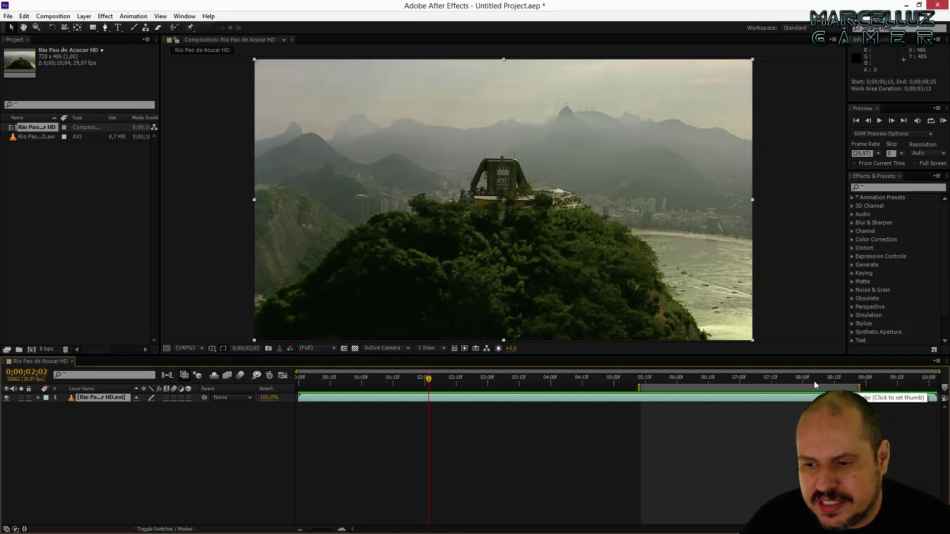
click(637, 389)
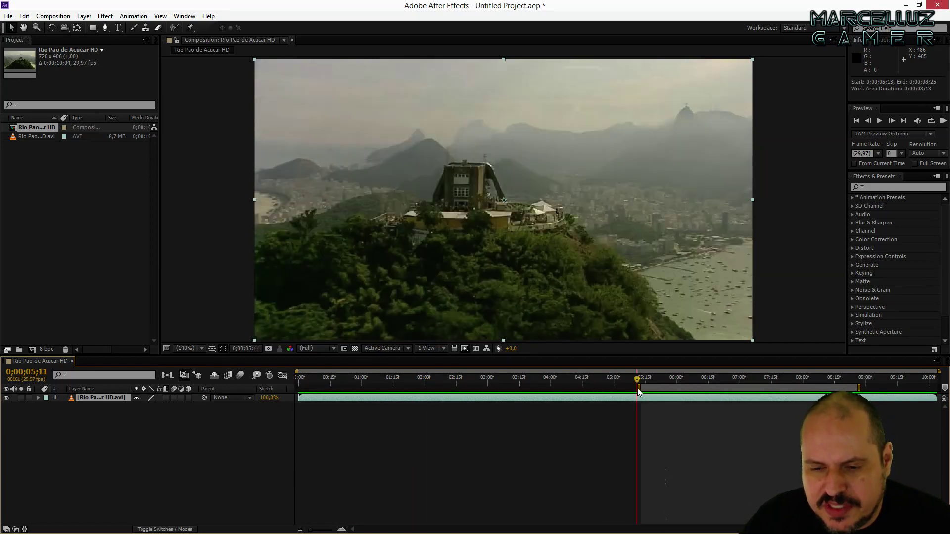
drag(639, 388, 770, 383)
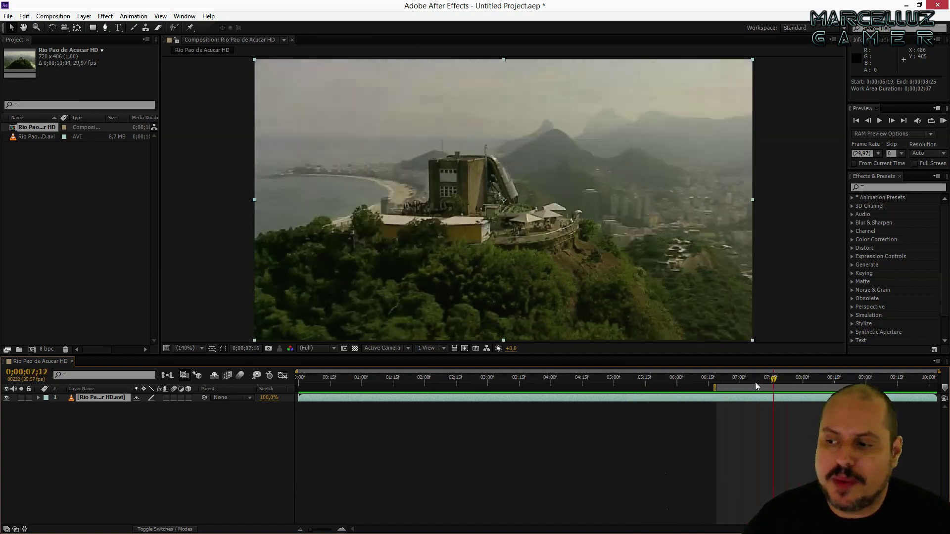
drag(696, 389, 737, 389)
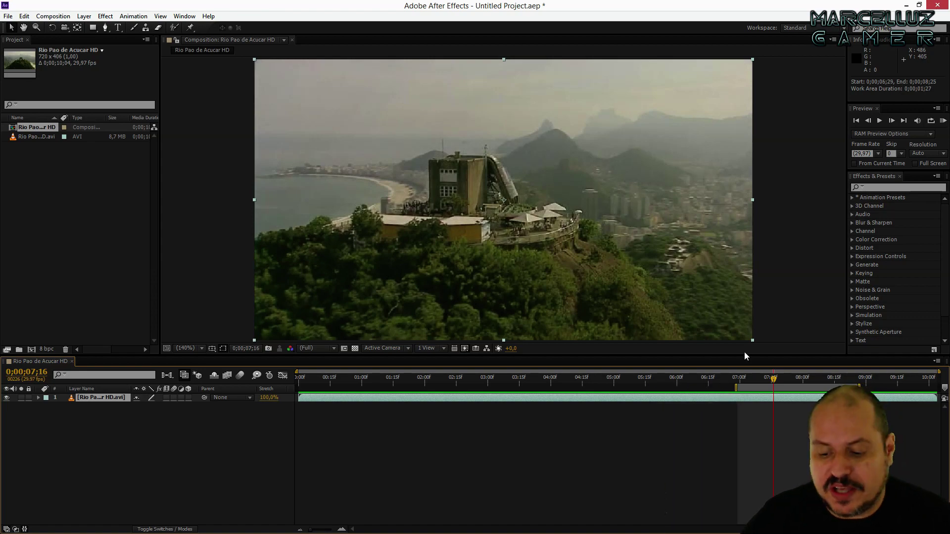
key(KP_0)
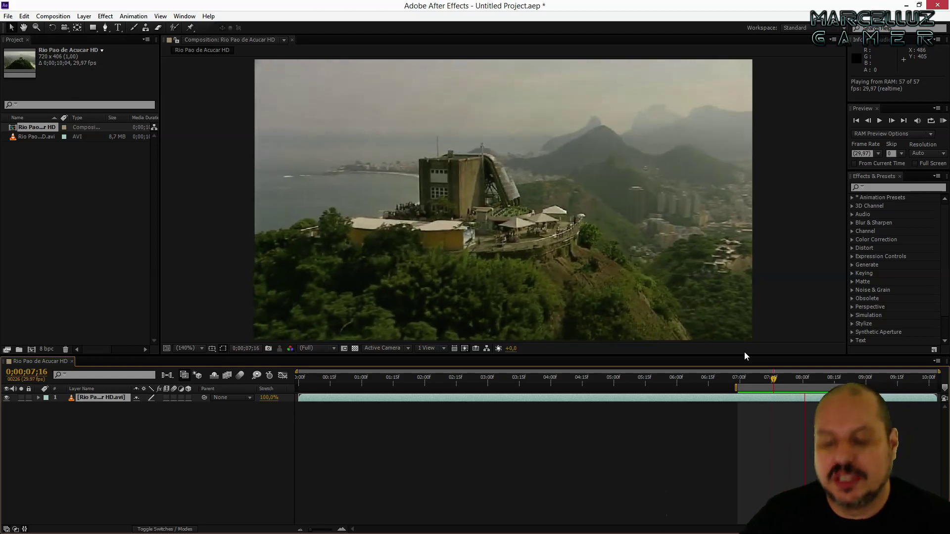
Stop the preview, move the 57-frame work area to about 1–3 seconds, and preview it.
key(space)
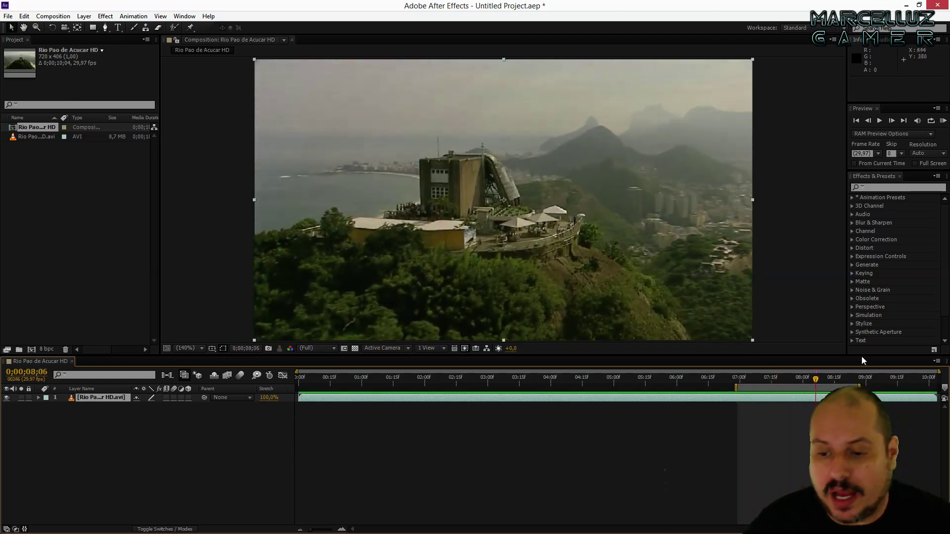
drag(794, 388, 427, 390)
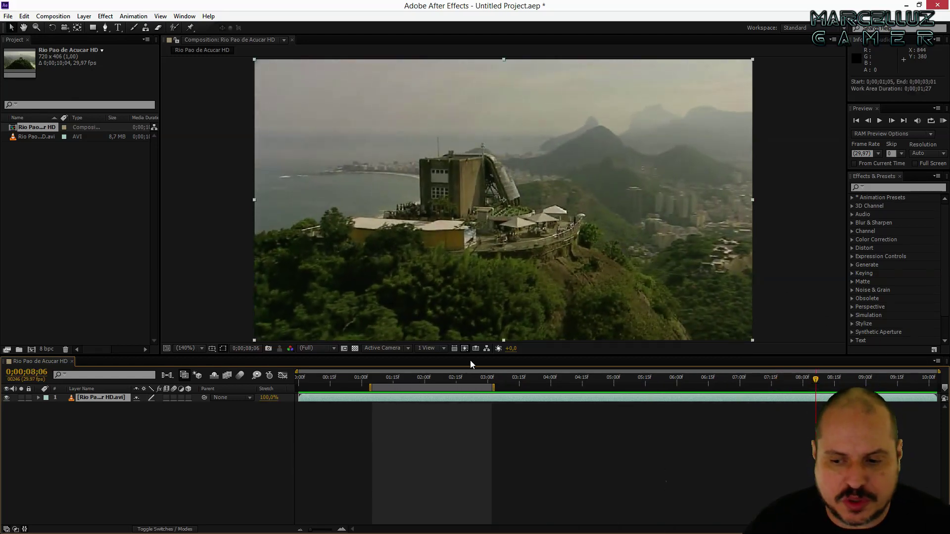
key(space)
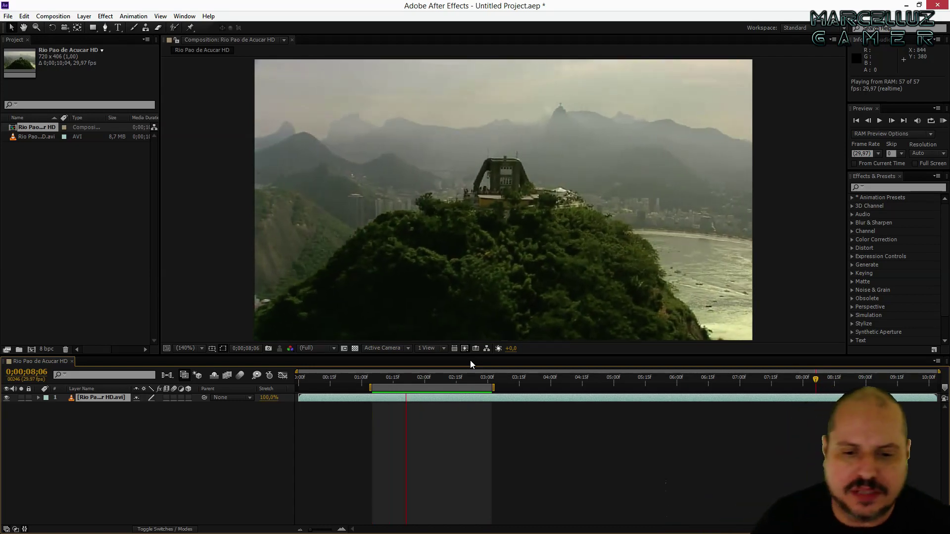
key(space)
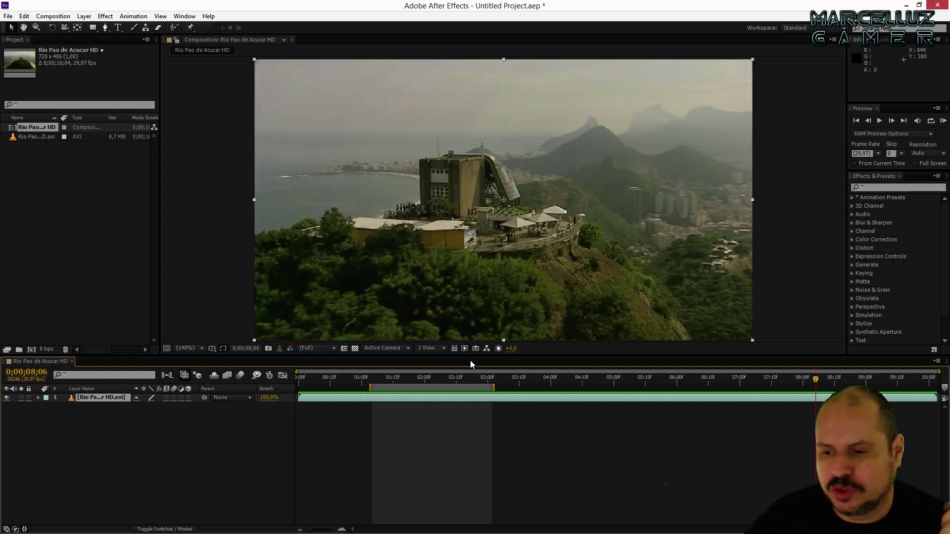
Set the work area to 0;00;00;00–6;29 and place the time indicator at 6;16.
mouse_move(454, 388)
mouse_down()
mouse_move(475, 391)
mouse_move(330, 388)
mouse_up()
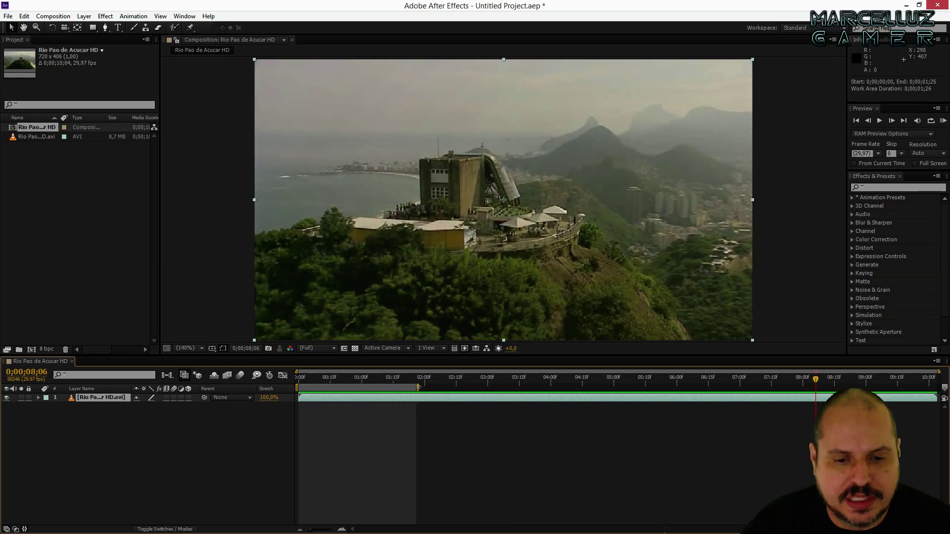
drag(418, 387, 740, 395)
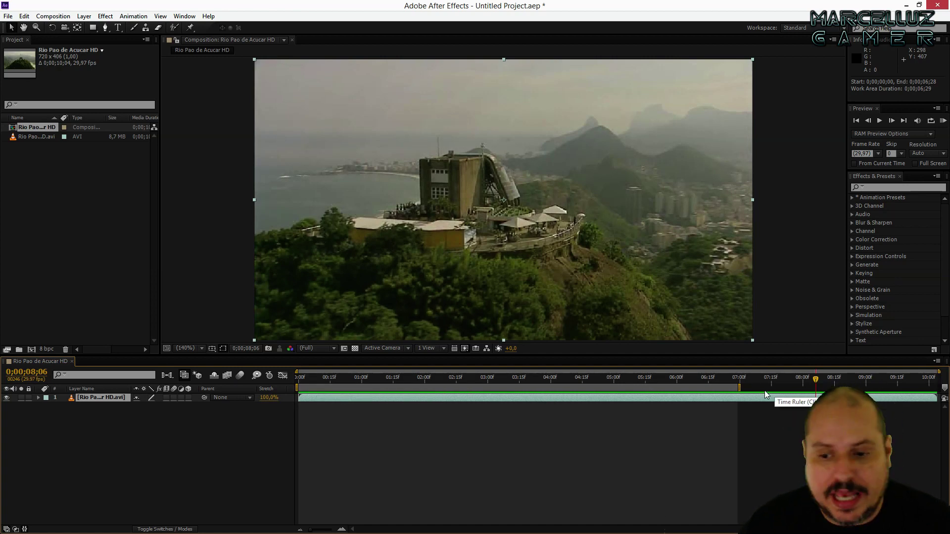
mouse_move(738, 382)
mouse_down()
mouse_move(719, 388)
mouse_move(743, 388)
mouse_up()
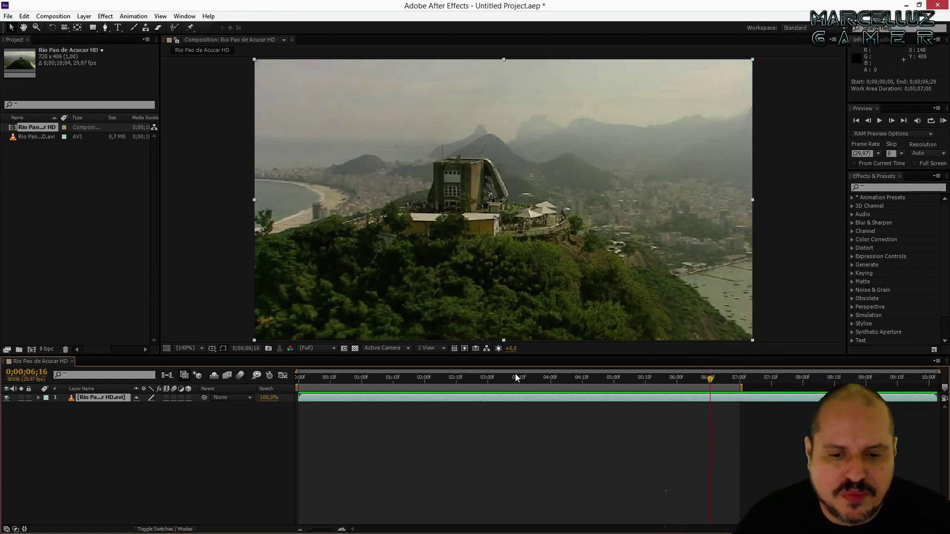
Expand the work area to the full comp and scrub the current time to 4;15.
double_click(503, 388)
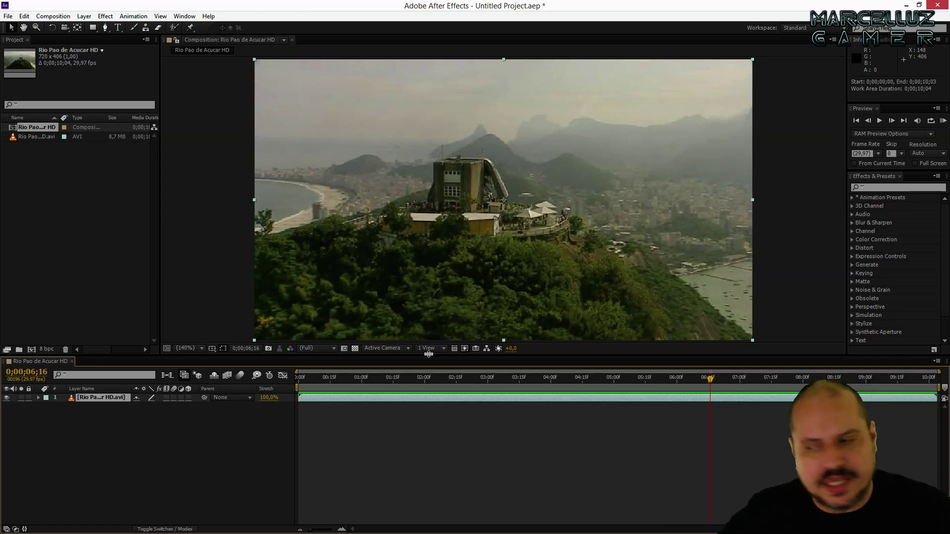
click(510, 392)
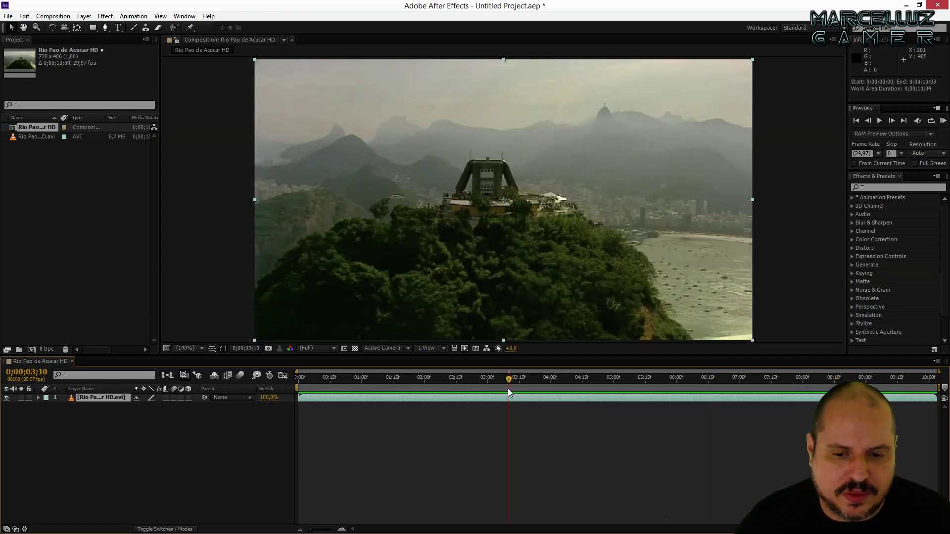
drag(524, 393, 573, 392)
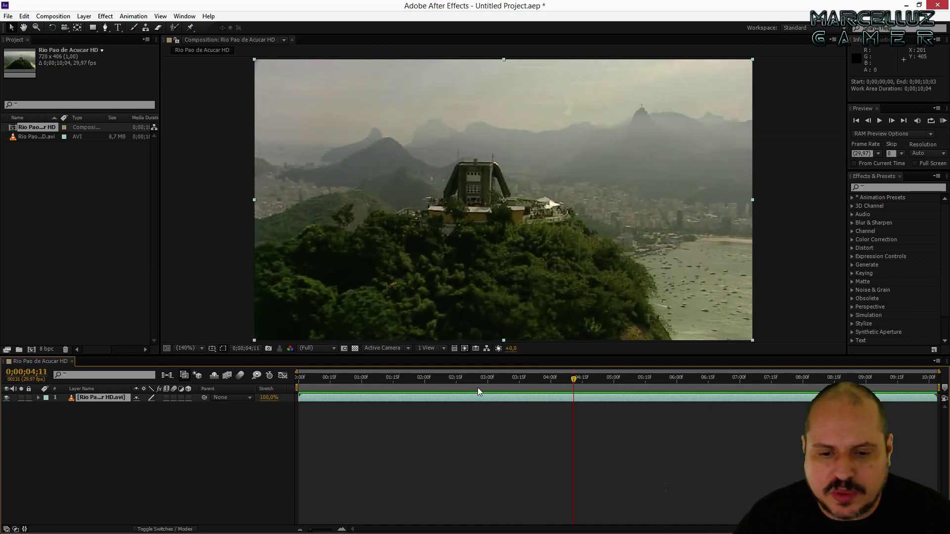
click(463, 391)
drag(463, 391, 582, 391)
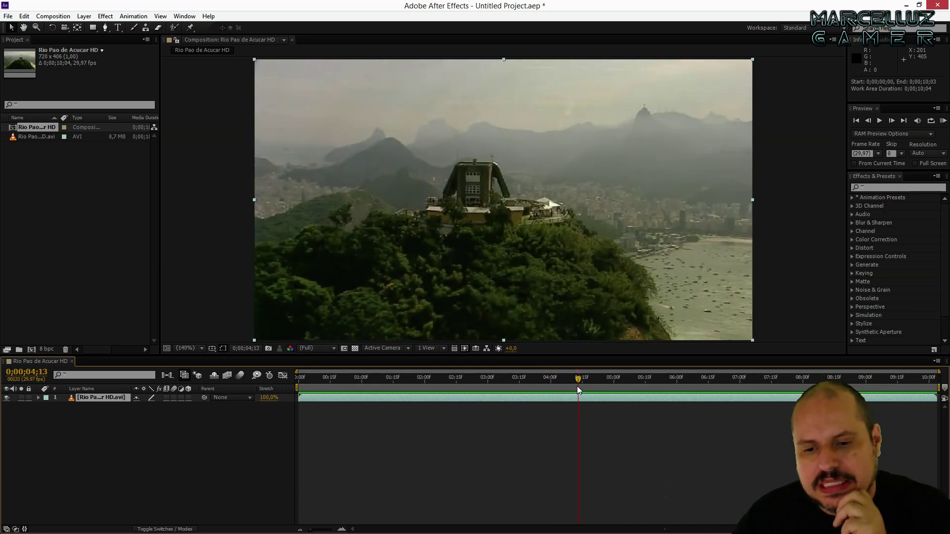
Shorten the work area to end at 4;18, then restore it to the full composition.
drag(925, 387, 592, 388)
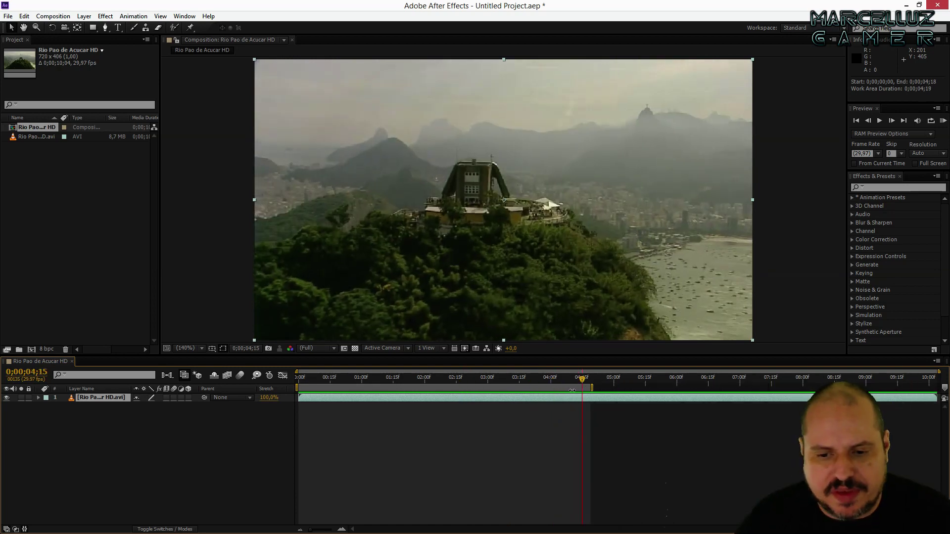
double_click(525, 388)
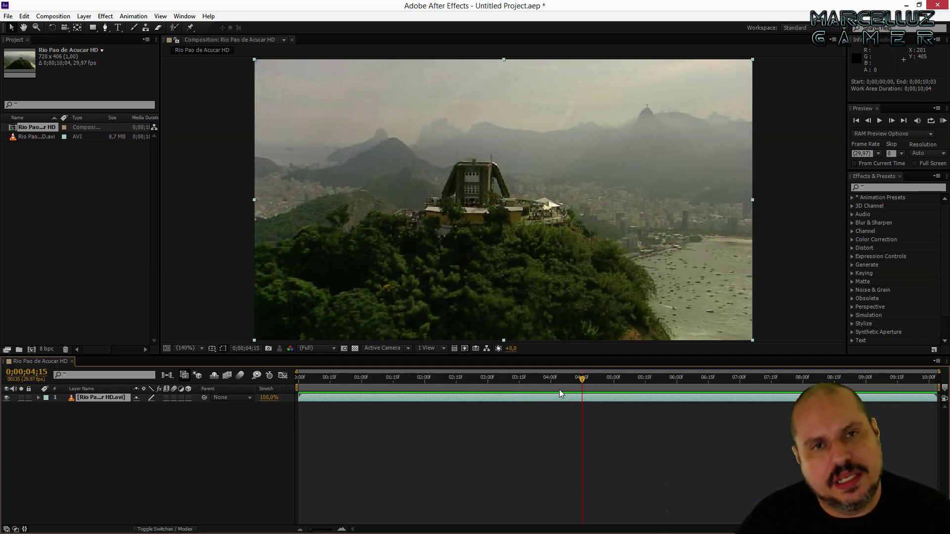
drag(579, 381, 297, 388)
key(b)
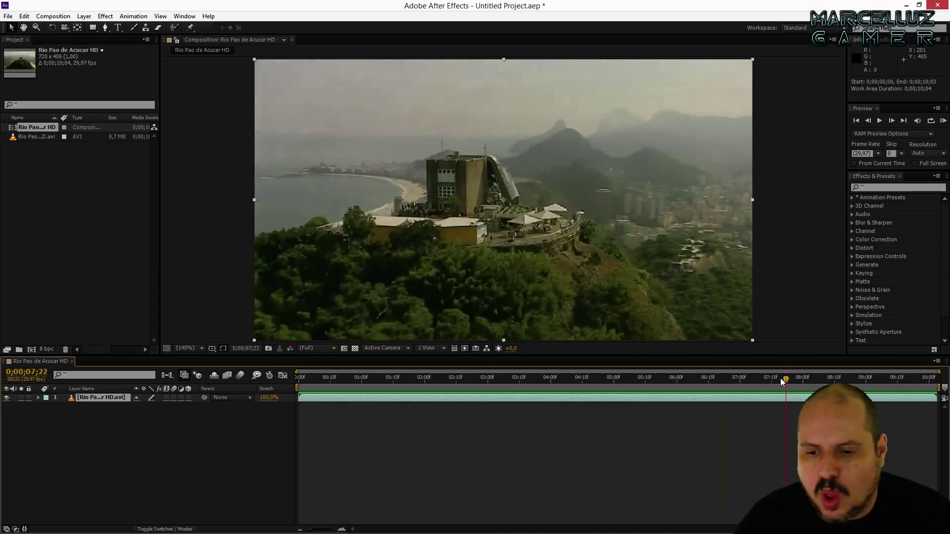
Set the work area to 2;00–6;06 using the B and N shortcuts.
drag(488, 382, 424, 382)
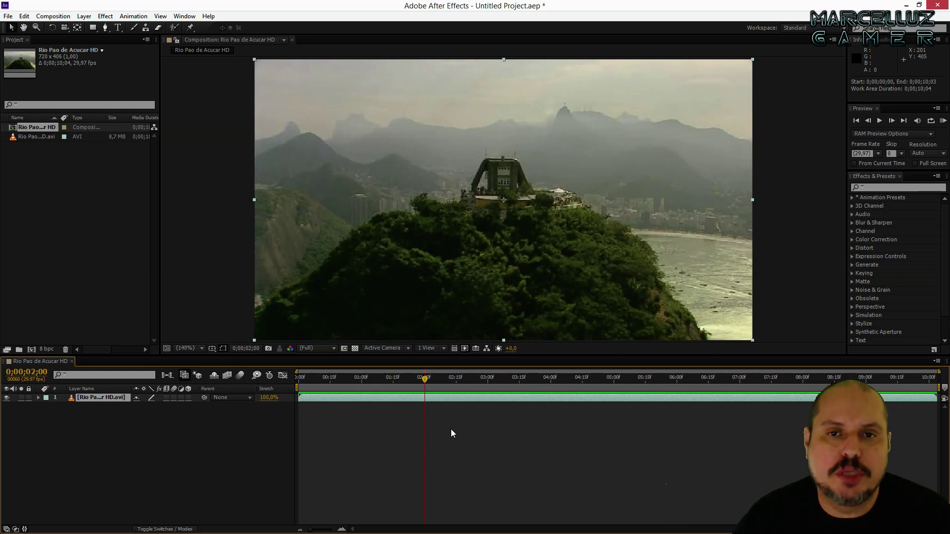
key(b)
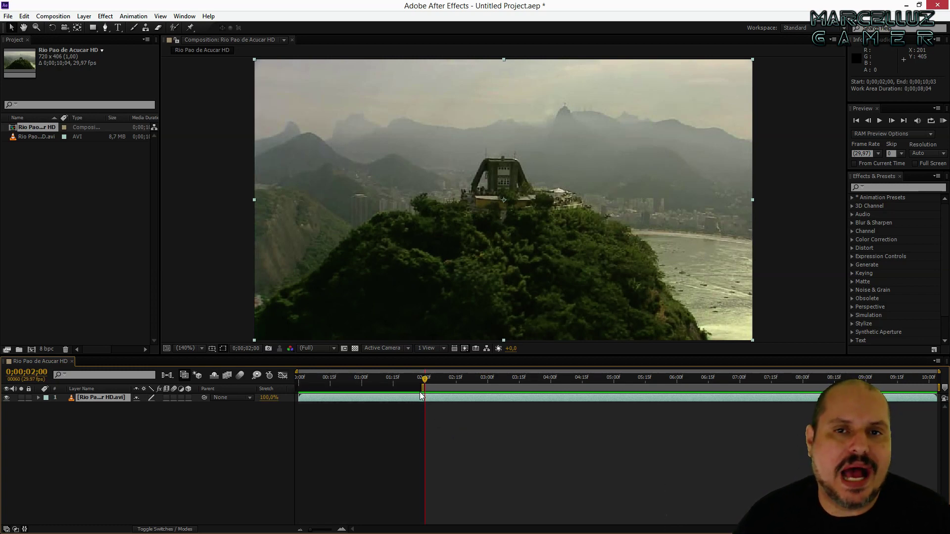
drag(427, 382, 684, 385)
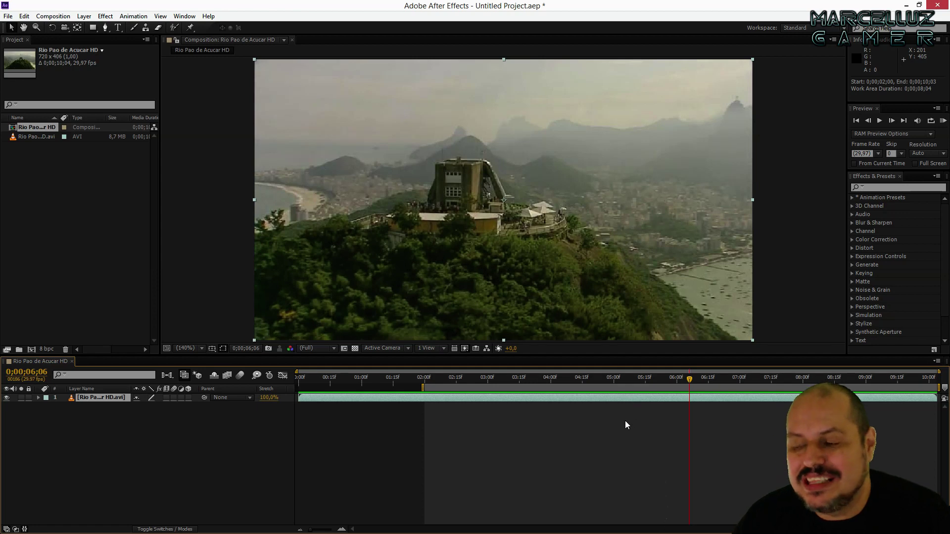
key(n)
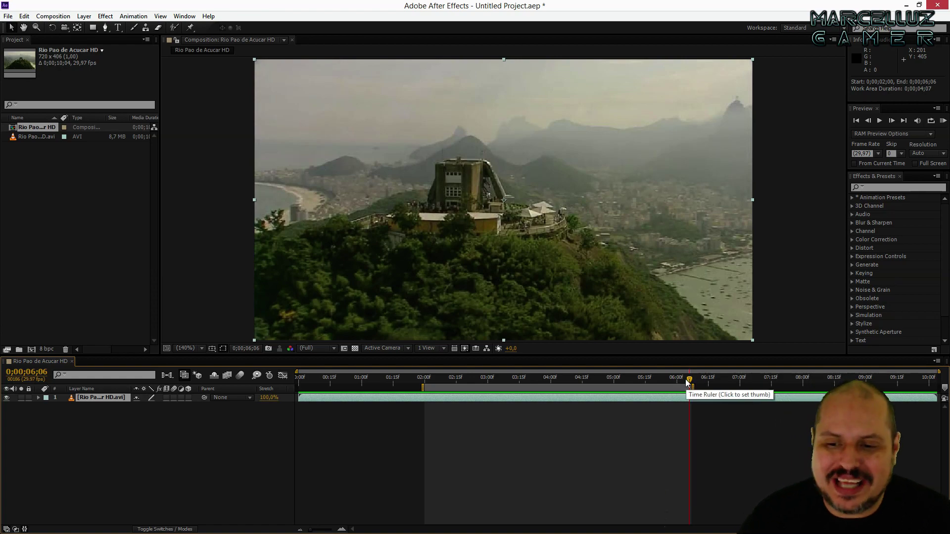
Move the work area start to 1;03 and its end to 7;25.
drag(687, 383, 486, 392)
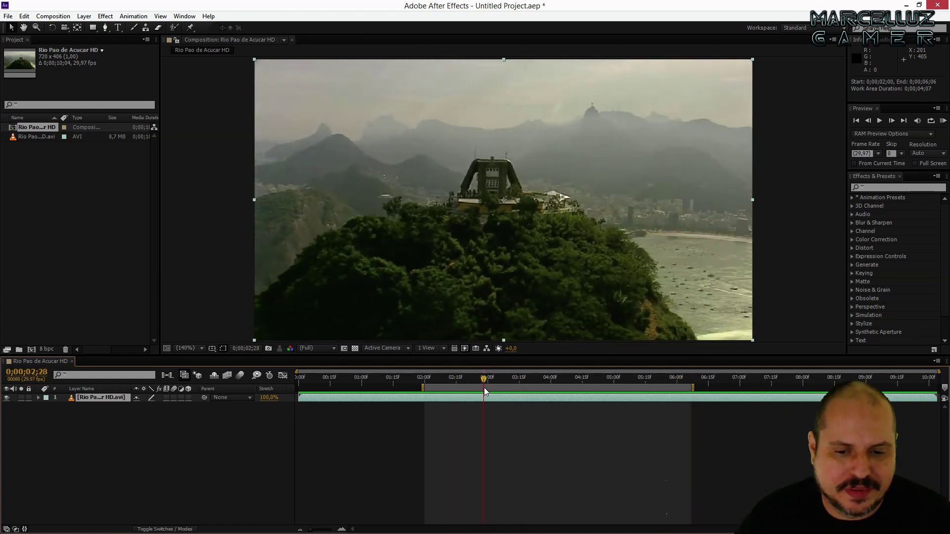
drag(479, 384, 371, 387)
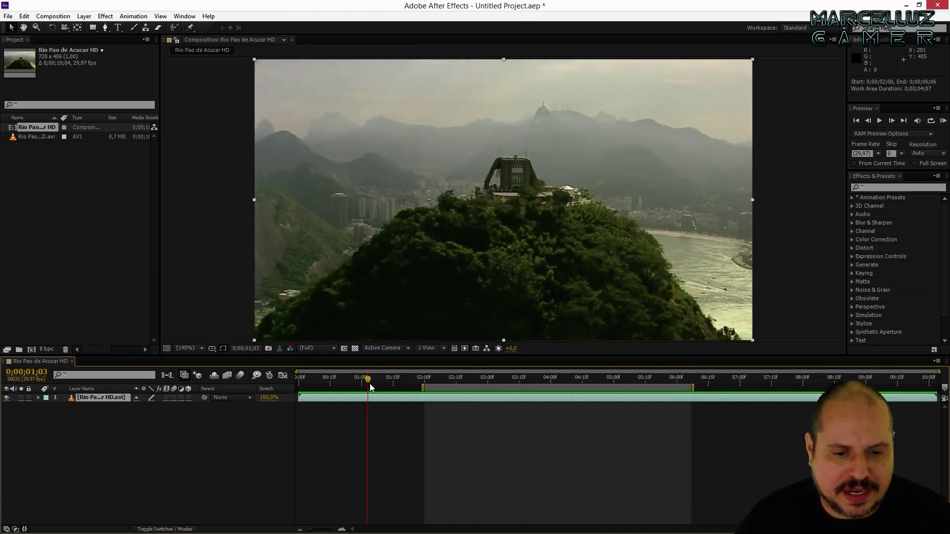
key(b)
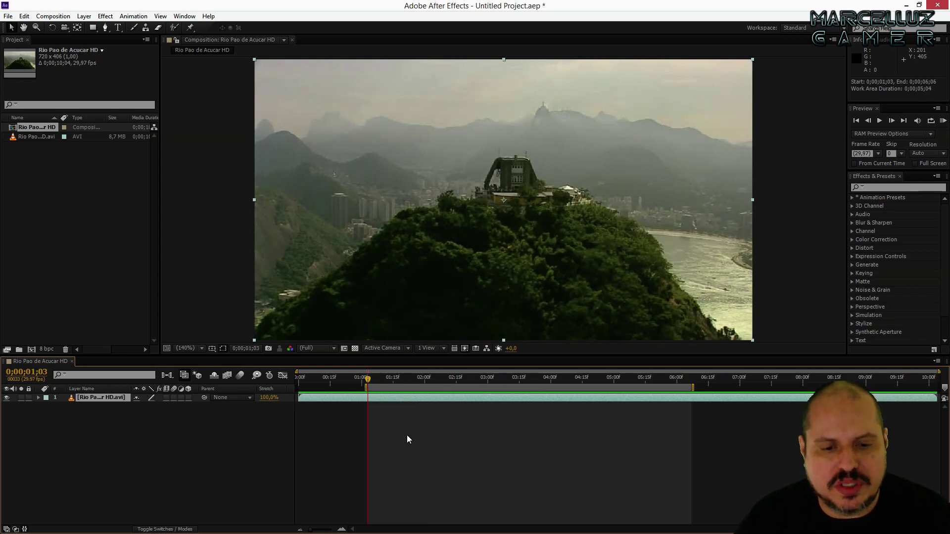
drag(373, 384, 794, 392)
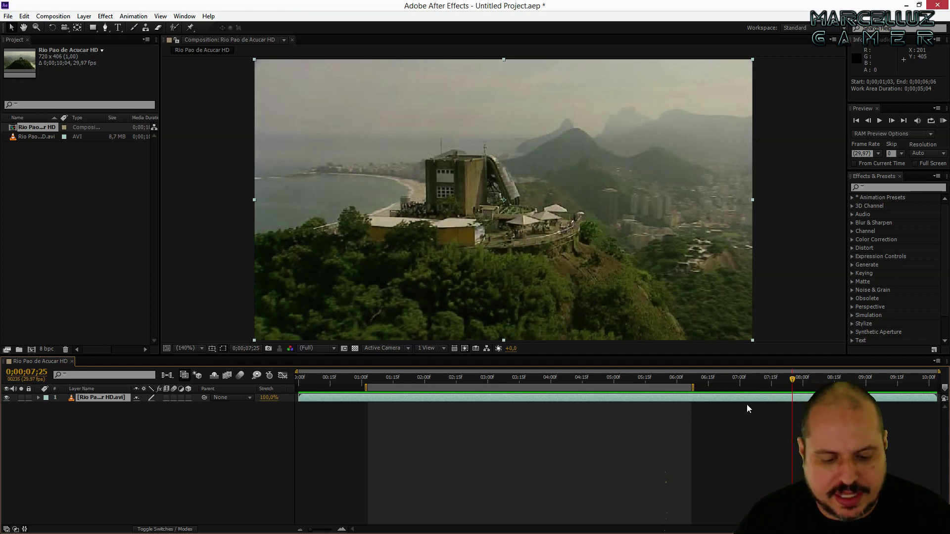
key(n)
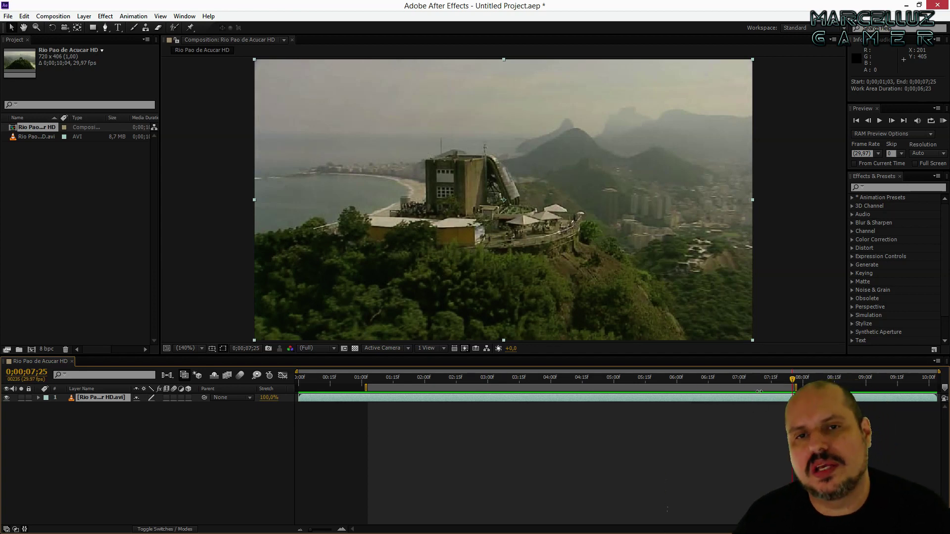
Double-click the work area bar to restore the full 0;00;10;04 length.
double_click(672, 388)
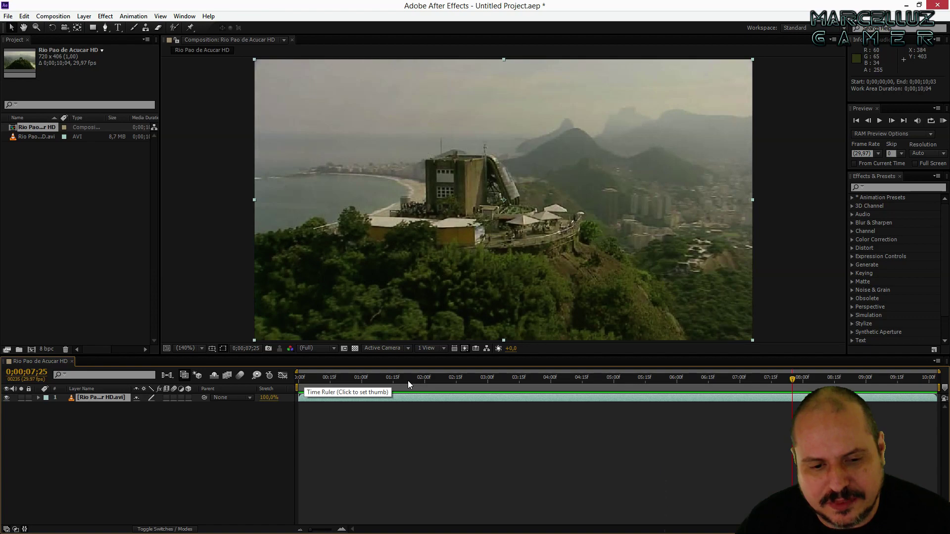
Scrub the time ruler back from about 7 seconds to 0;00;03;18, frame 108.
drag(799, 379, 690, 382)
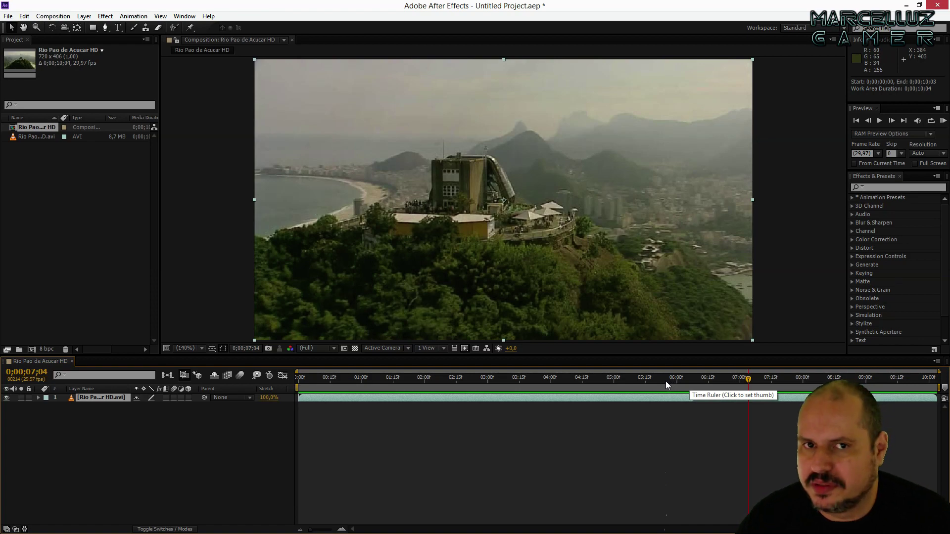
click(737, 379)
drag(737, 378, 560, 379)
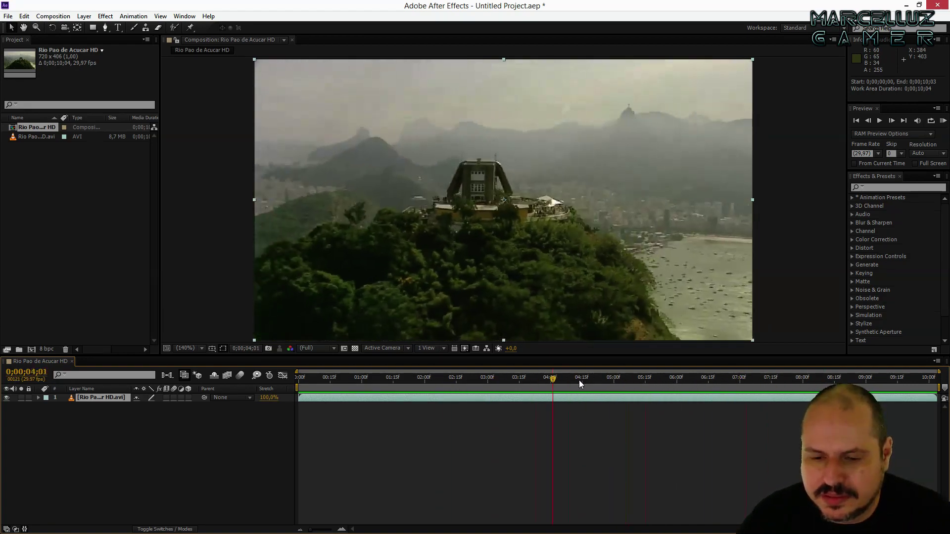
click(525, 379)
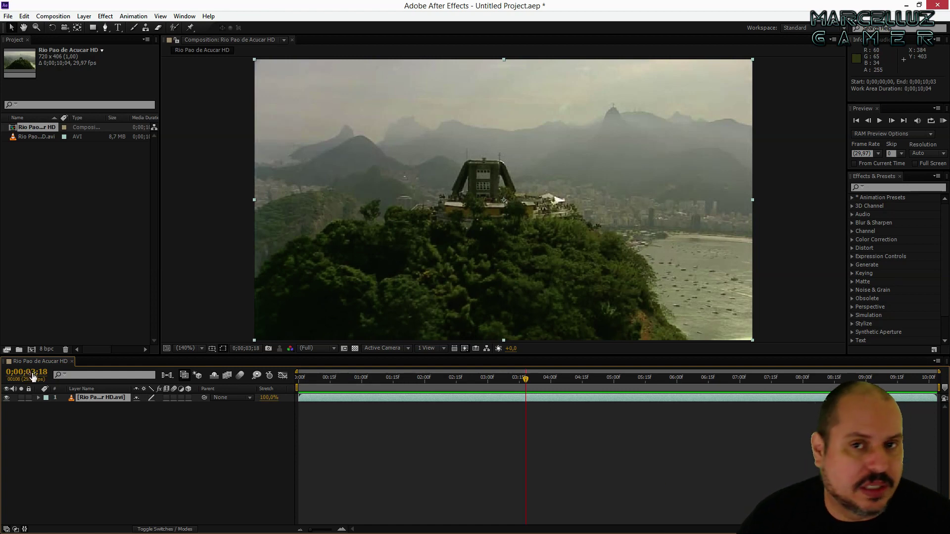
Switch between frames and timecode while scrubbing, settling at 0;00;03;03.
ctrl+click(32, 375)
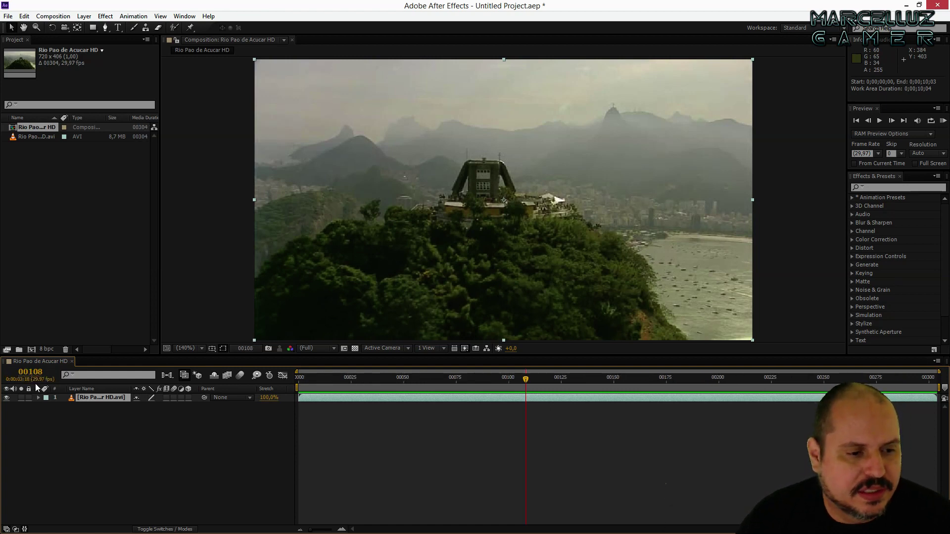
mouse_move(402, 384)
mouse_down()
mouse_move(877, 385)
mouse_move(319, 377)
mouse_up()
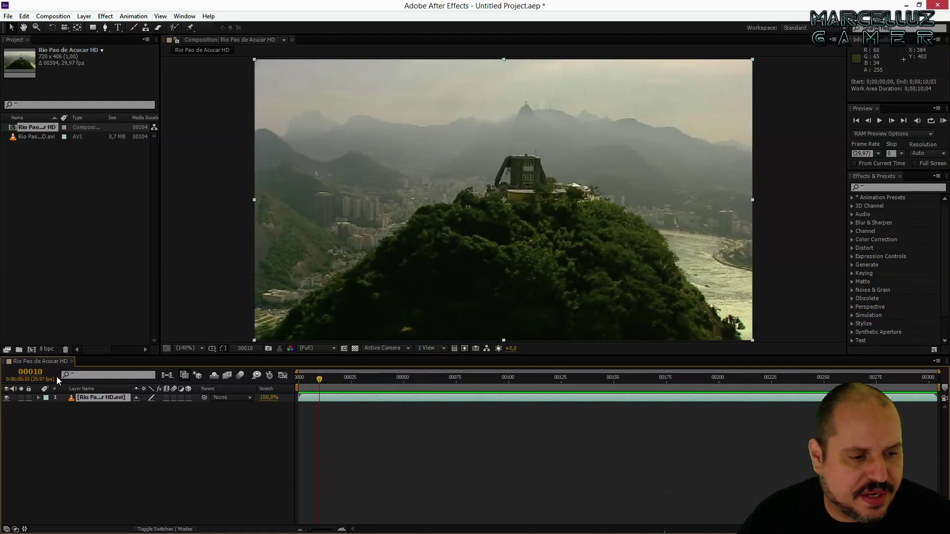
ctrl+click(33, 376)
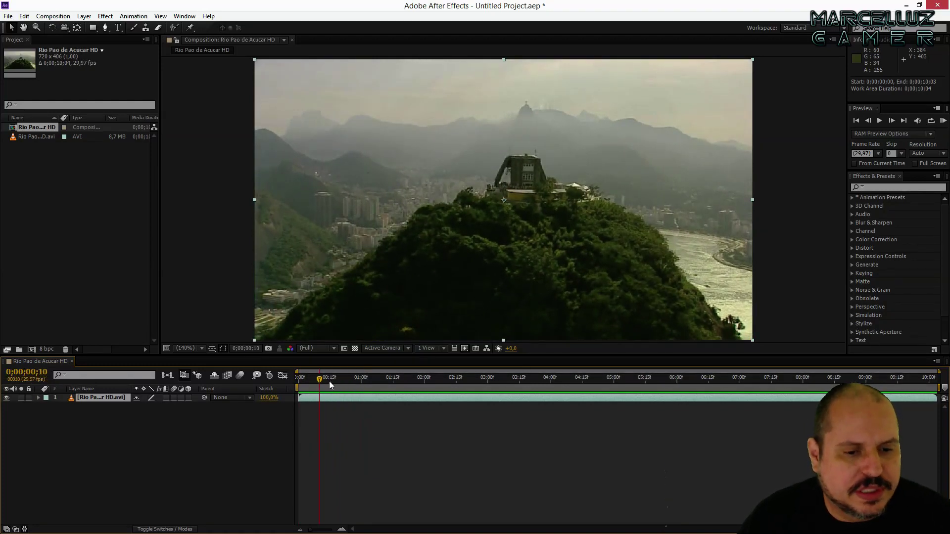
drag(330, 385, 832, 382)
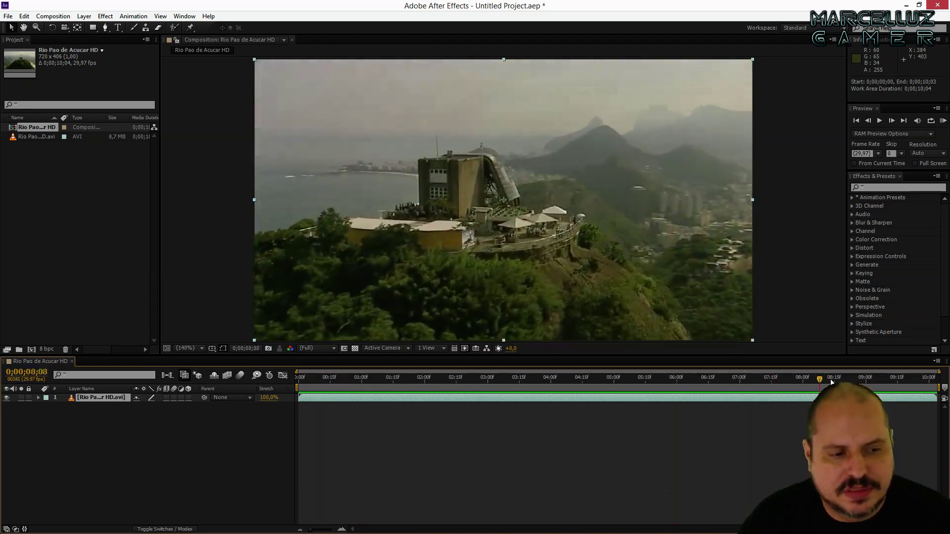
mouse_move(832, 382)
mouse_down()
mouse_move(452, 382)
mouse_move(506, 382)
mouse_up()
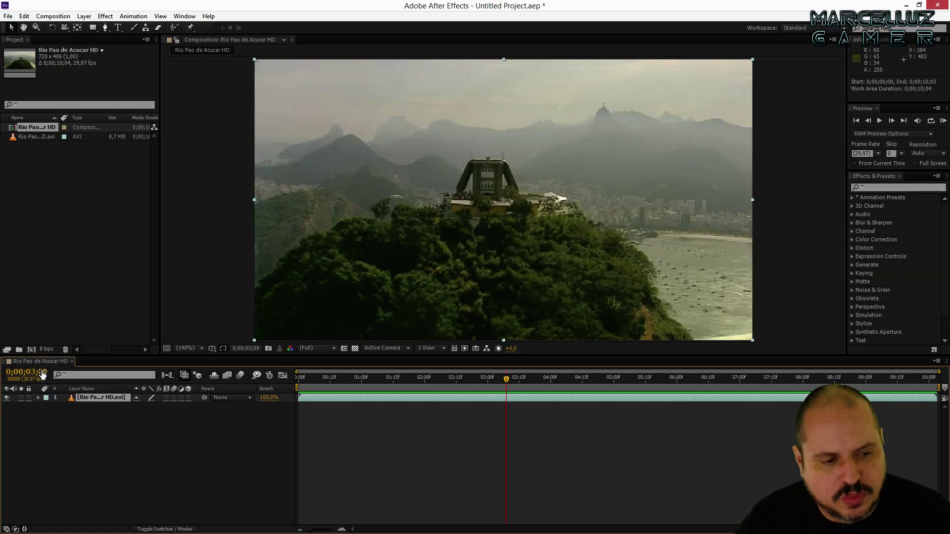
drag(506, 379, 494, 379)
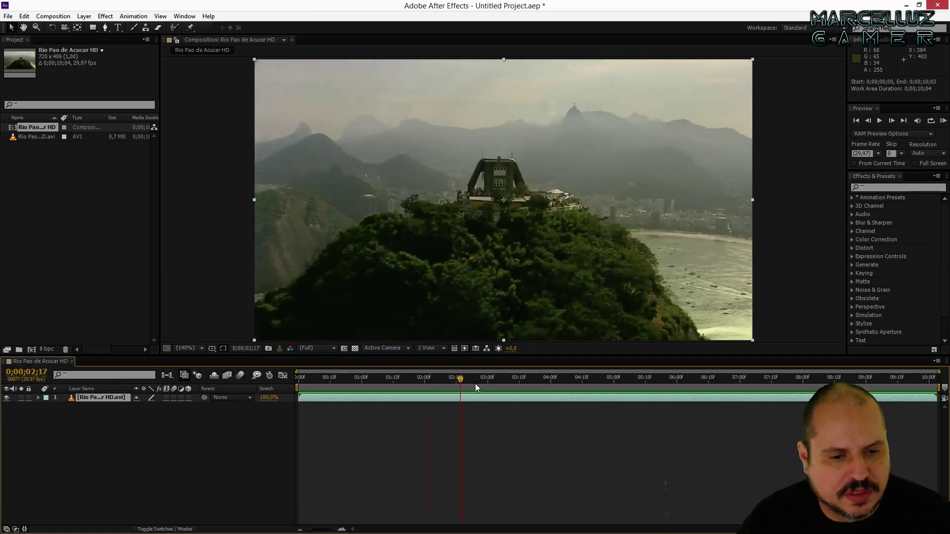
Set the current time to frame 00121 and leave the display in timecode at 0;00;04;01.
ctrl+click(30, 376)
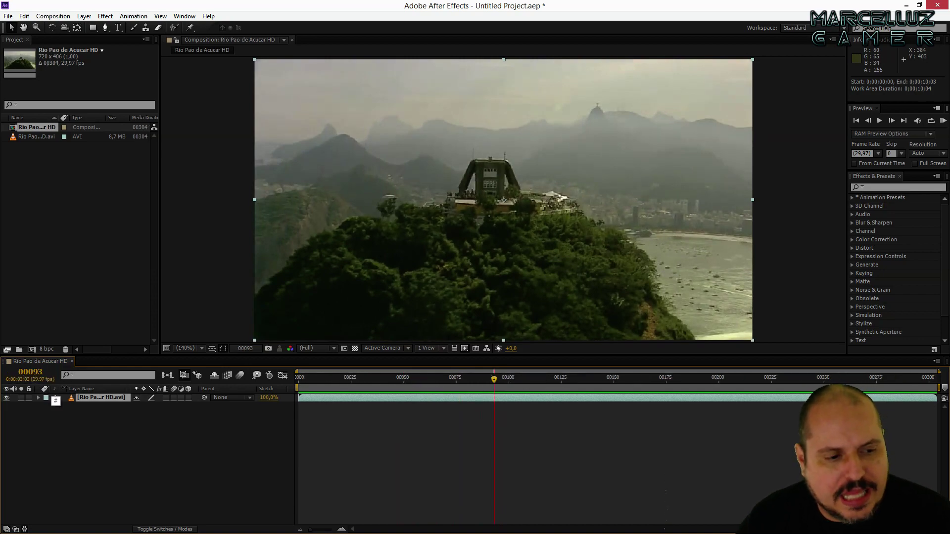
drag(414, 387, 777, 384)
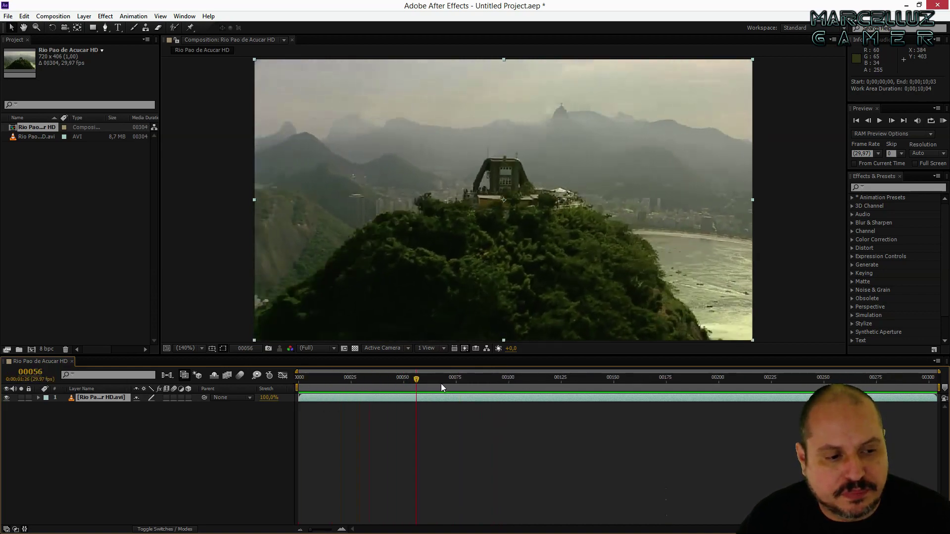
drag(777, 384, 553, 384)
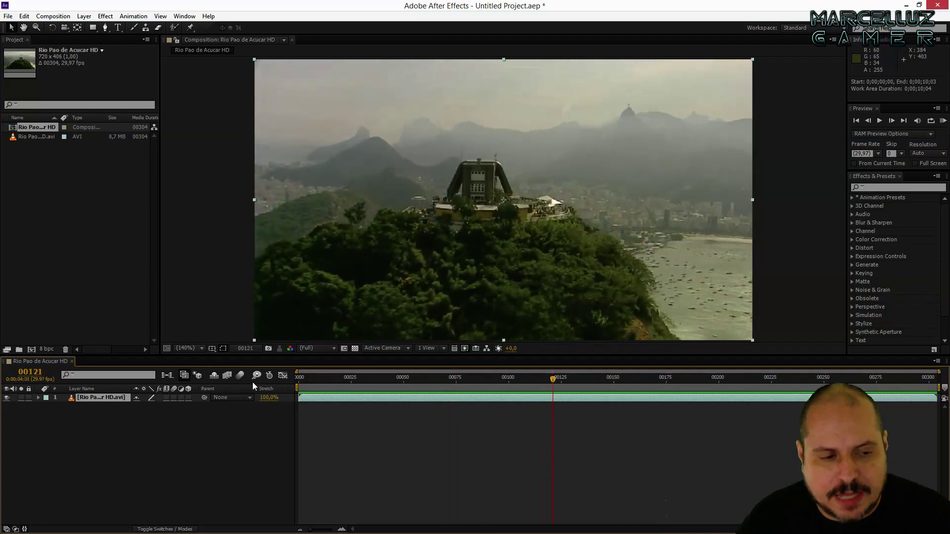
ctrl+click(31, 376)
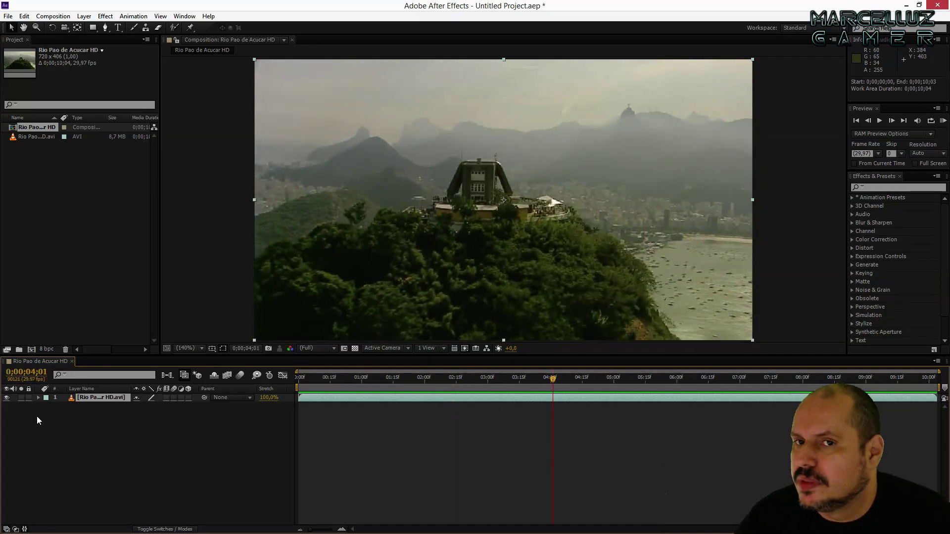
ctrl+click(36, 384)
ctrl+click(35, 384)
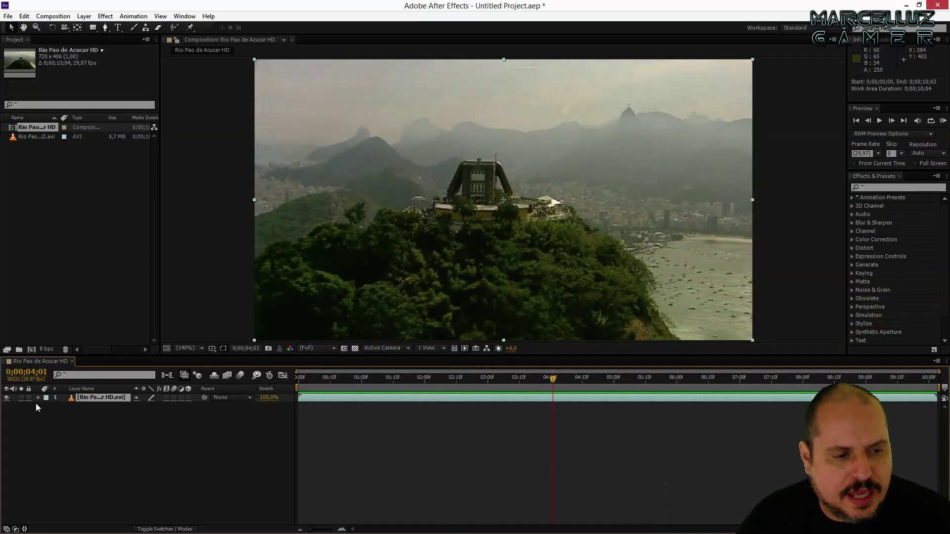
ctrl+click(27, 373)
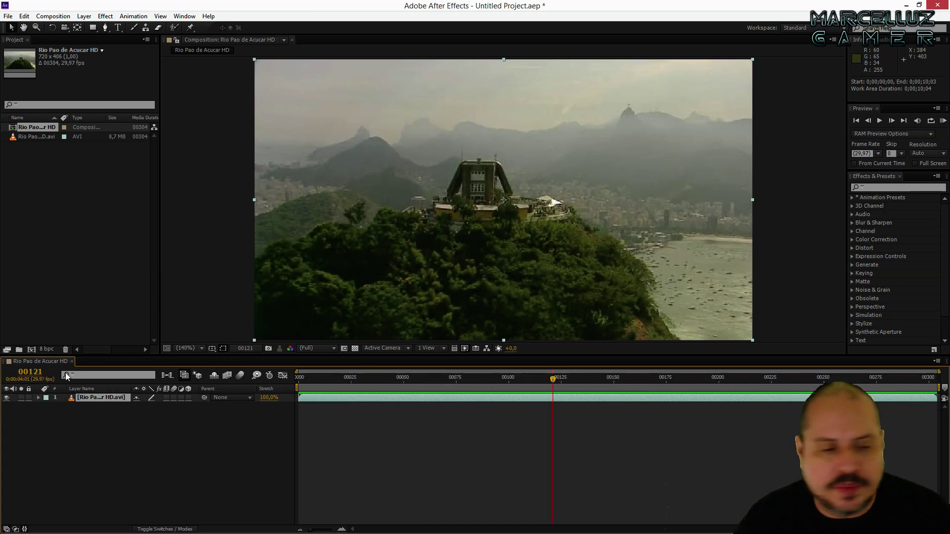
ctrl+click(23, 374)
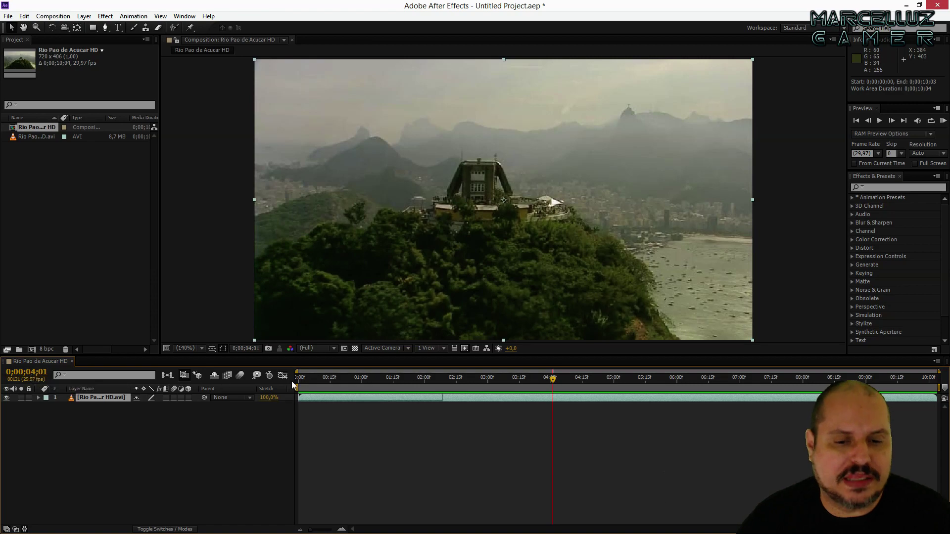
Scrub the current-time hot text between about 2 and 8 seconds, passing 0;00;05;21.
mouse_move(553, 388)
mouse_down()
mouse_move(420, 388)
mouse_move(657, 379)
mouse_up()
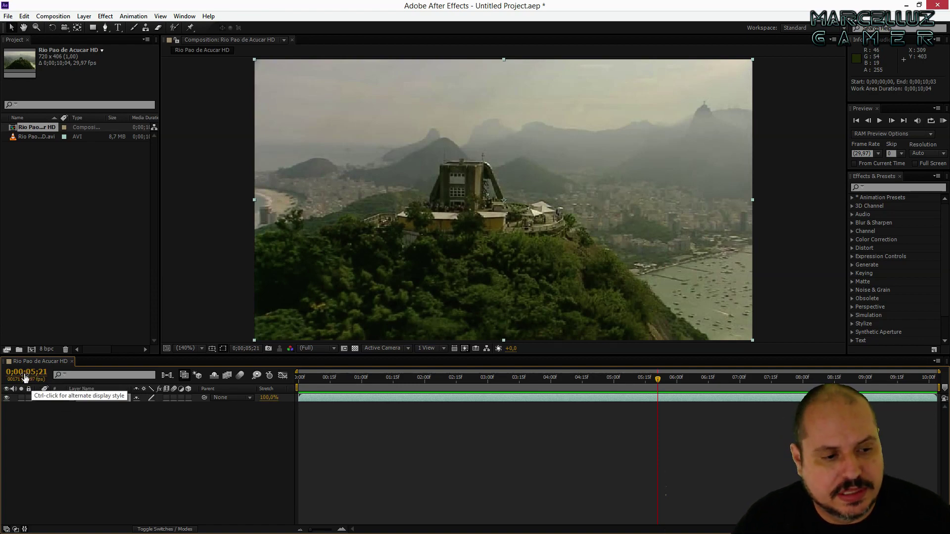
drag(26, 378, 56, 376)
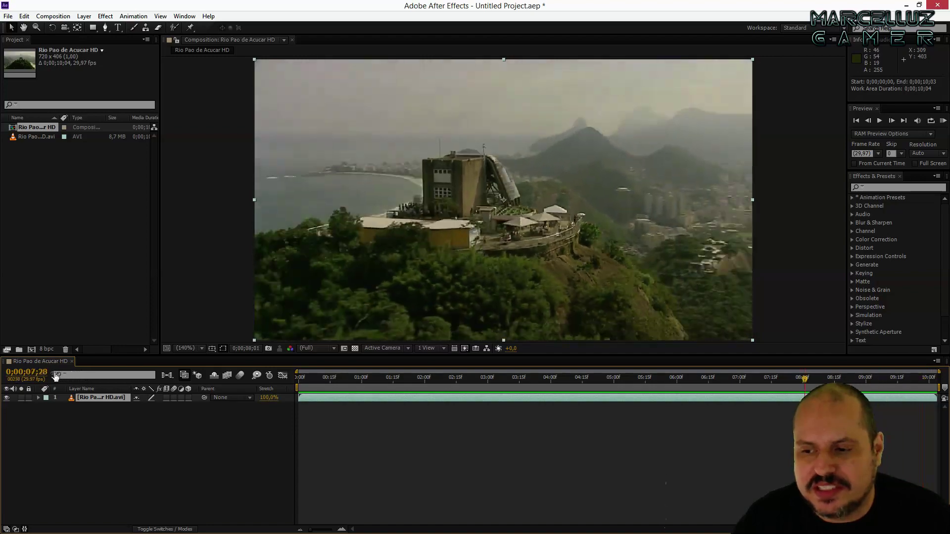
drag(56, 377, 28, 376)
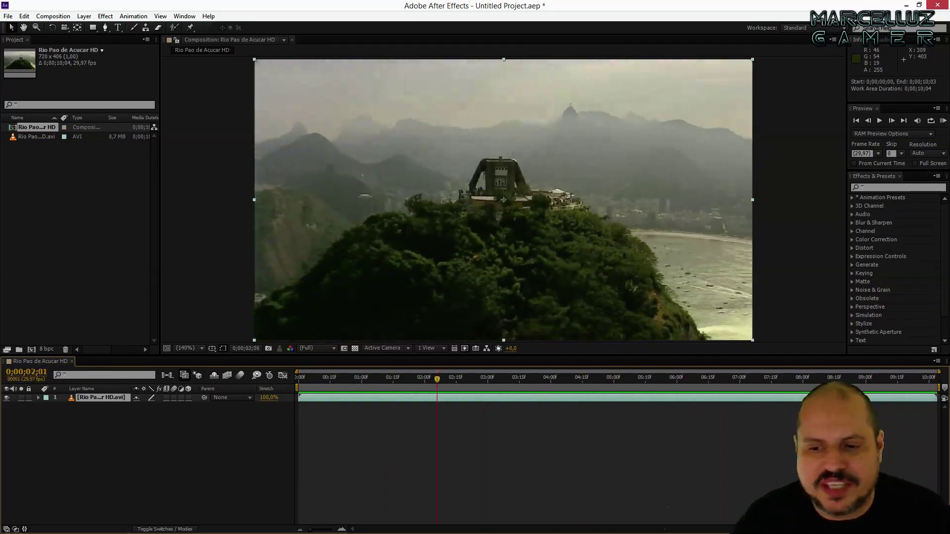
mouse_move(28, 376)
mouse_down()
mouse_move(43, 377)
mouse_move(23, 378)
mouse_up()
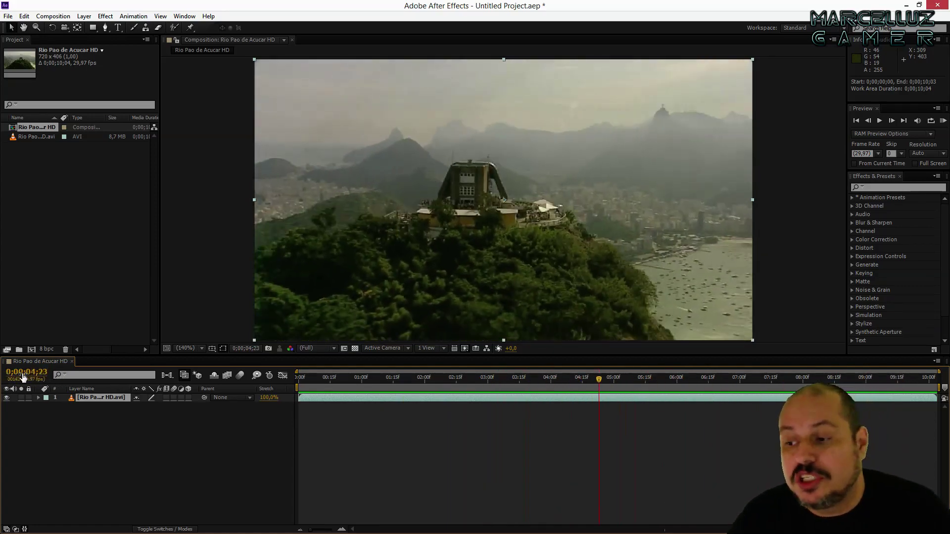
drag(27, 377, 22, 377)
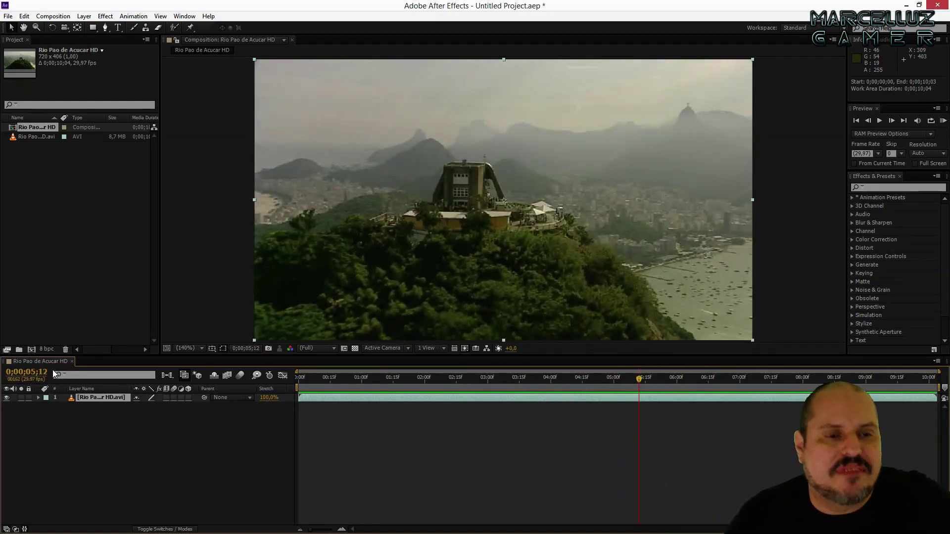
Fine-tune the current time around 5 to 7 seconds, ending at 0;00;06;22.
drag(41, 375, 30, 377)
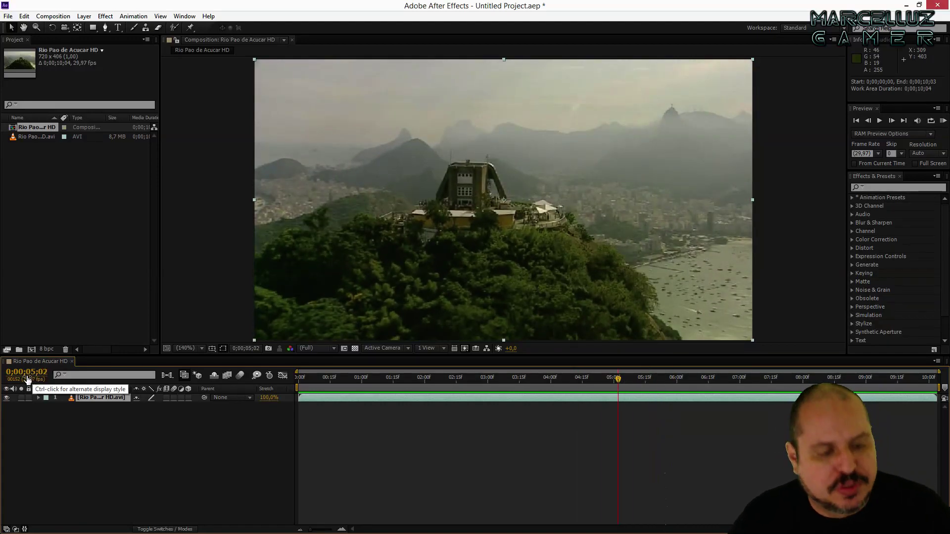
drag(25, 377, 32, 377)
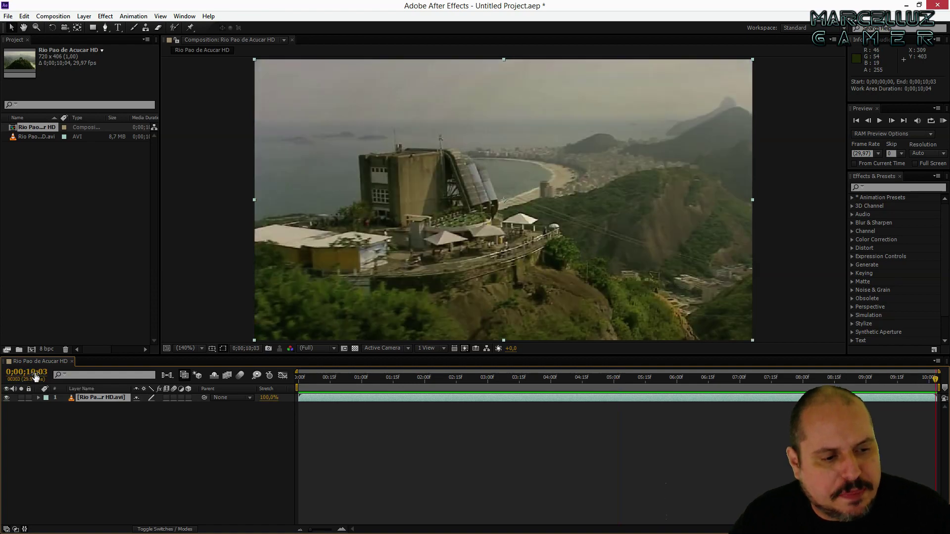
mouse_move(5, 376)
mouse_down()
mouse_move(39, 378)
mouse_move(36, 400)
mouse_up()
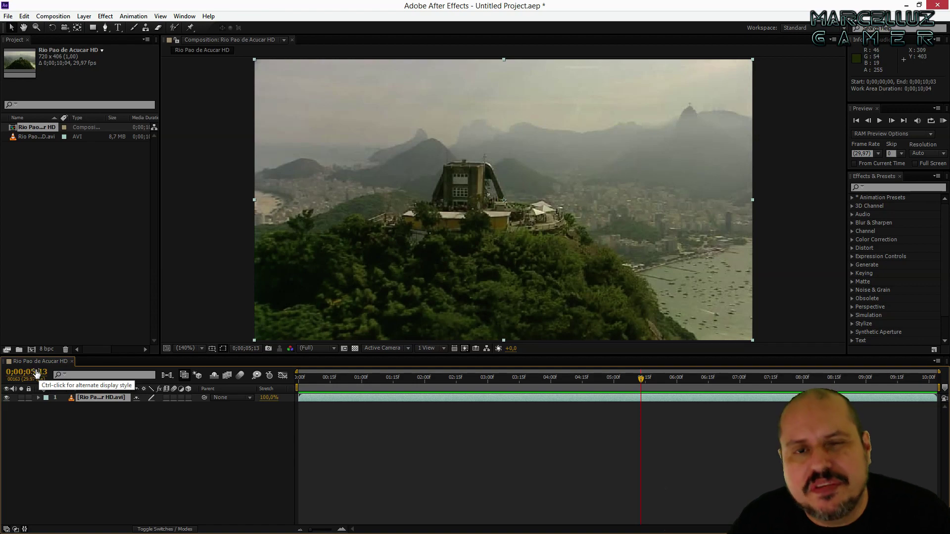
mouse_move(37, 373)
mouse_down()
mouse_move(20, 377)
mouse_move(664, 380)
mouse_move(210, 379)
mouse_move(304, 376)
mouse_up()
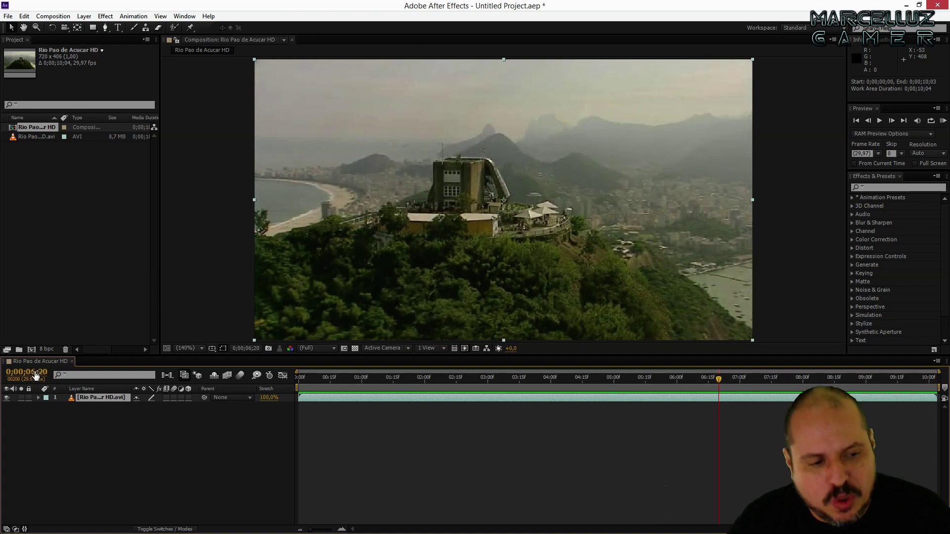
mouse_move(26, 372)
mouse_down()
mouse_move(17, 374)
mouse_move(205, 377)
mouse_up()
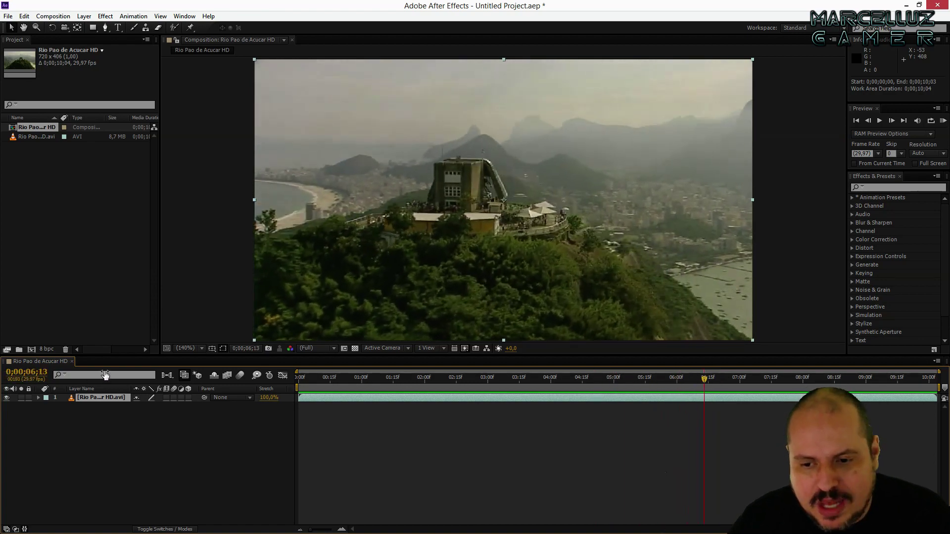
drag(530, 377, 732, 377)
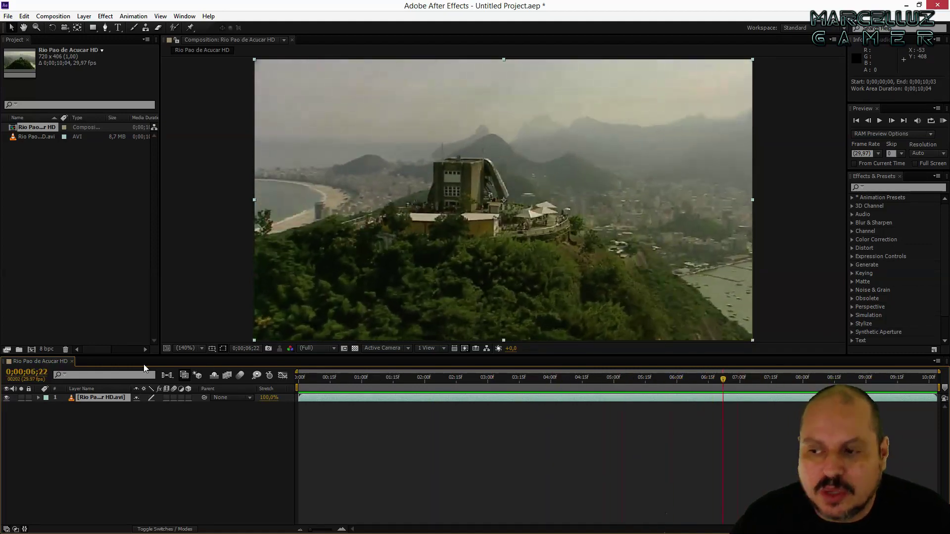